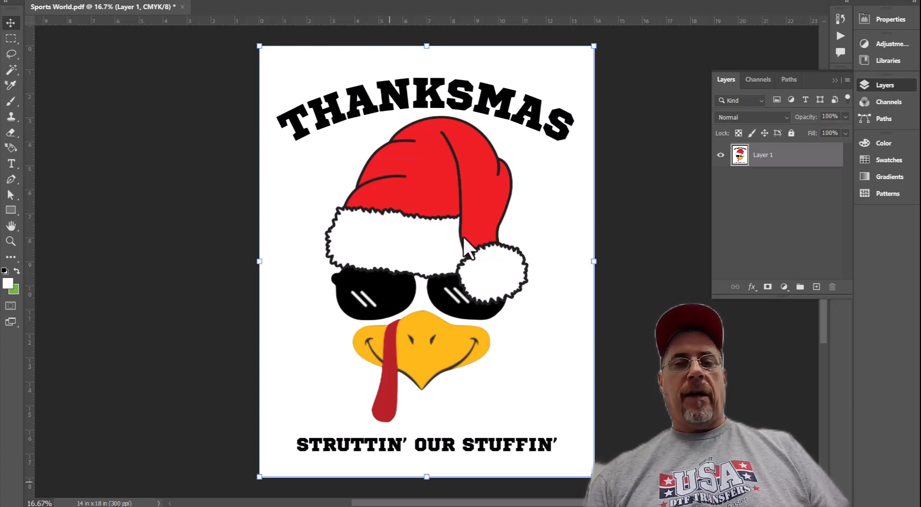
# - Examine the Santa hat's outline up close for pixelated edges
pyautogui.scroll(2, 485, 211)
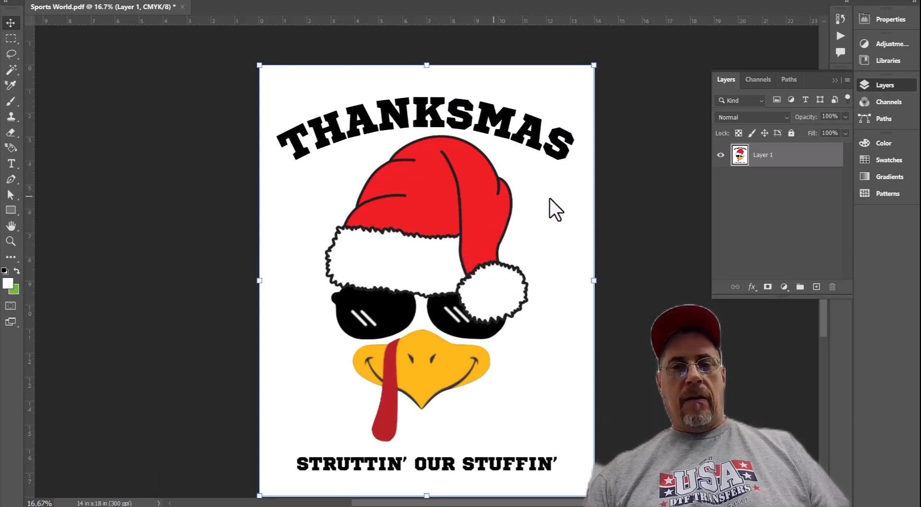
pyautogui.scroll(2, 480, 201)
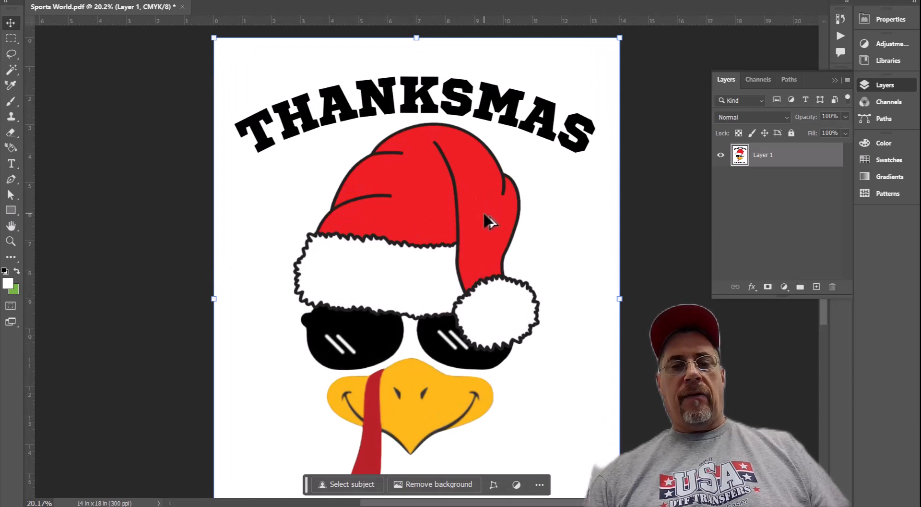
pyautogui.scroll(3, 483, 257)
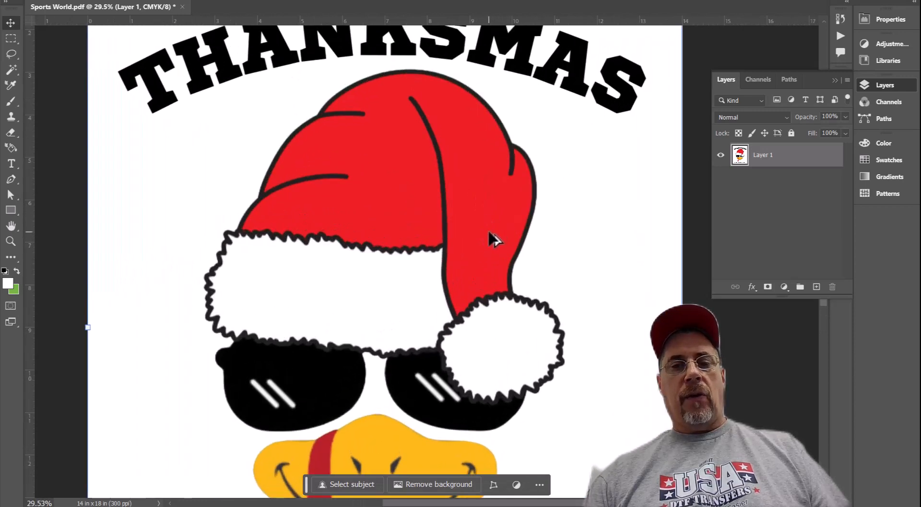
pyautogui.scroll(7, 490, 233)
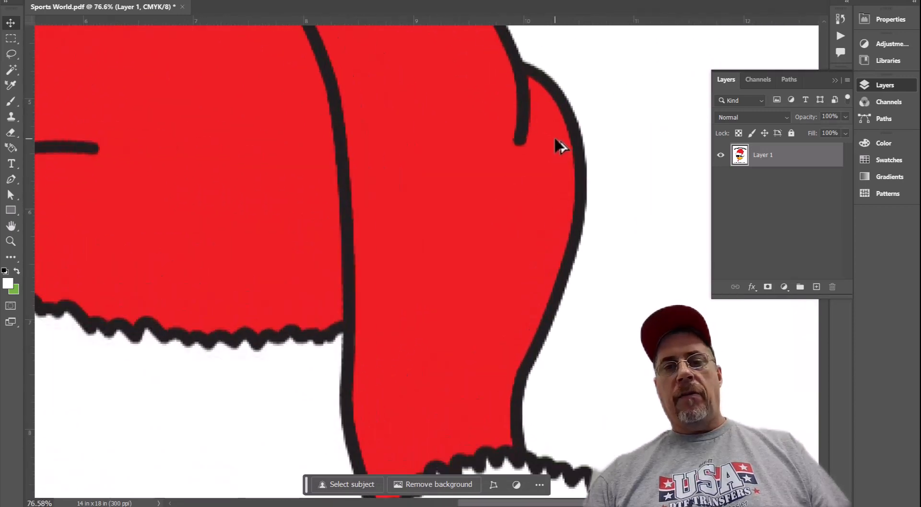
pyautogui.scroll(4, 558, 144)
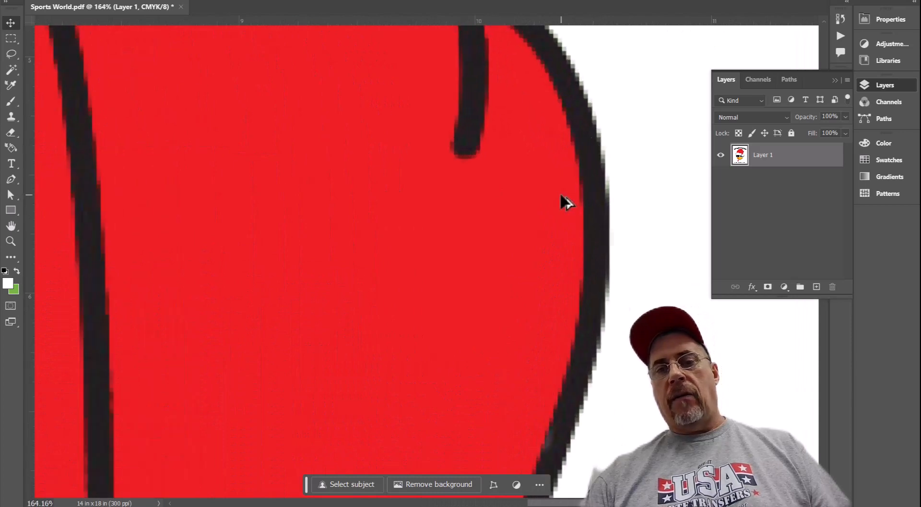
pyautogui.scroll(1, 571, 192)
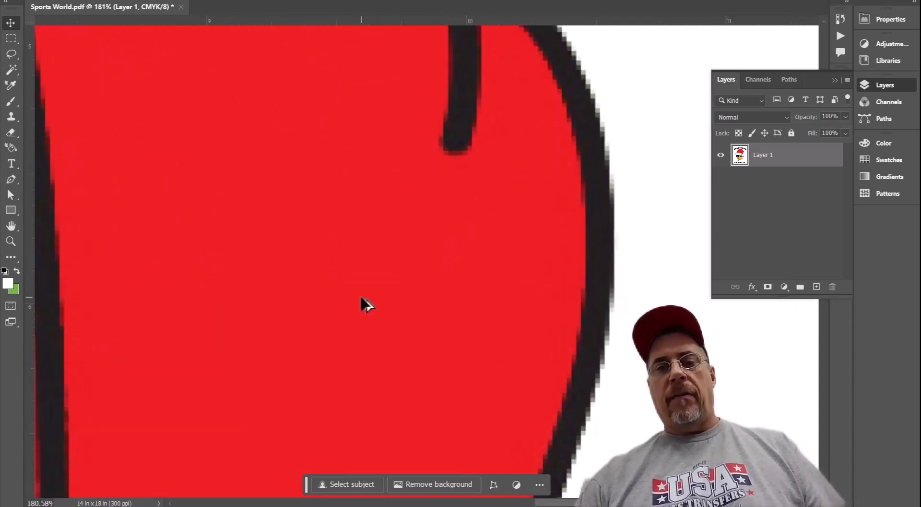
pyautogui.scroll(-8, 358, 295)
# - Inspect the edges of the THANKSMAS lettering up close and return to the whole design
pyautogui.scroll(6, 454, 153)
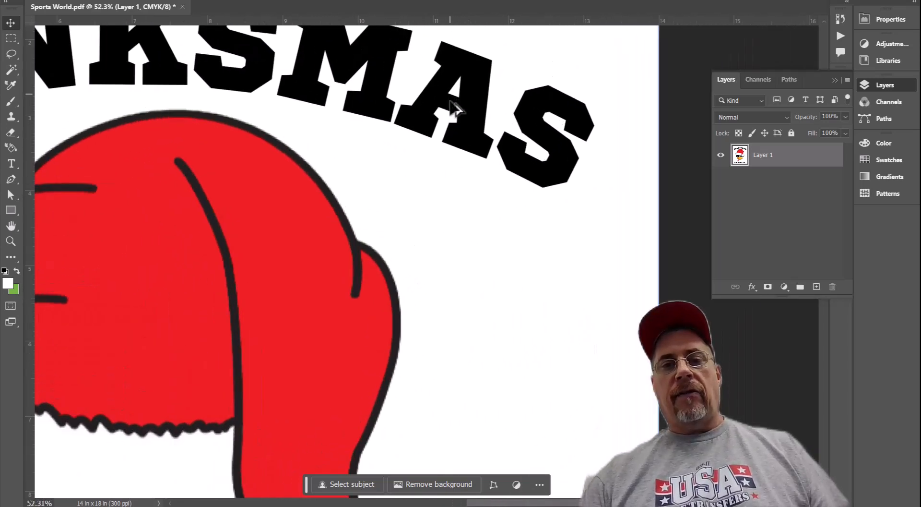
pyautogui.scroll(3, 446, 115)
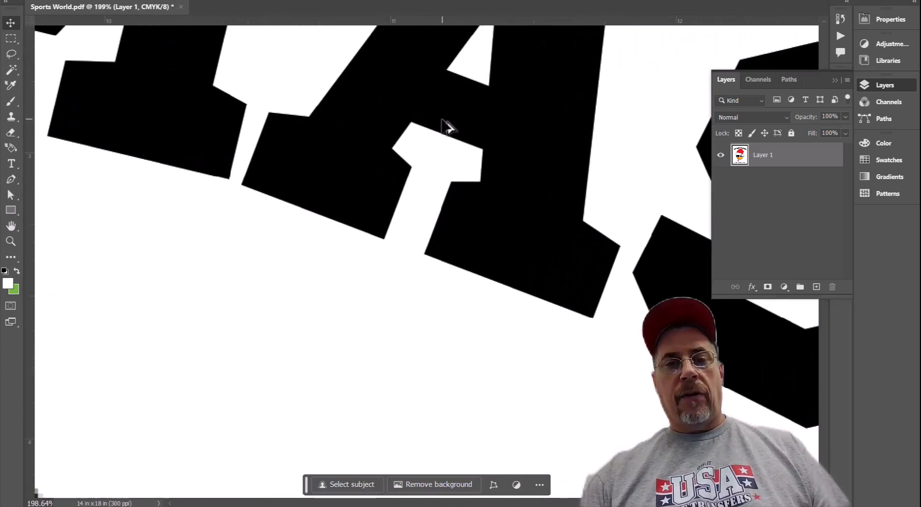
pyautogui.scroll(-3, 453, 130)
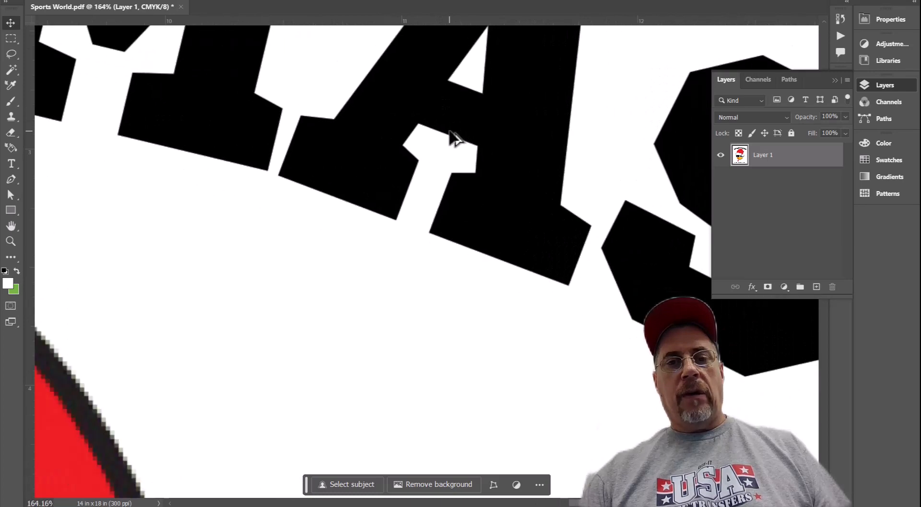
pyautogui.scroll(-4, 461, 159)
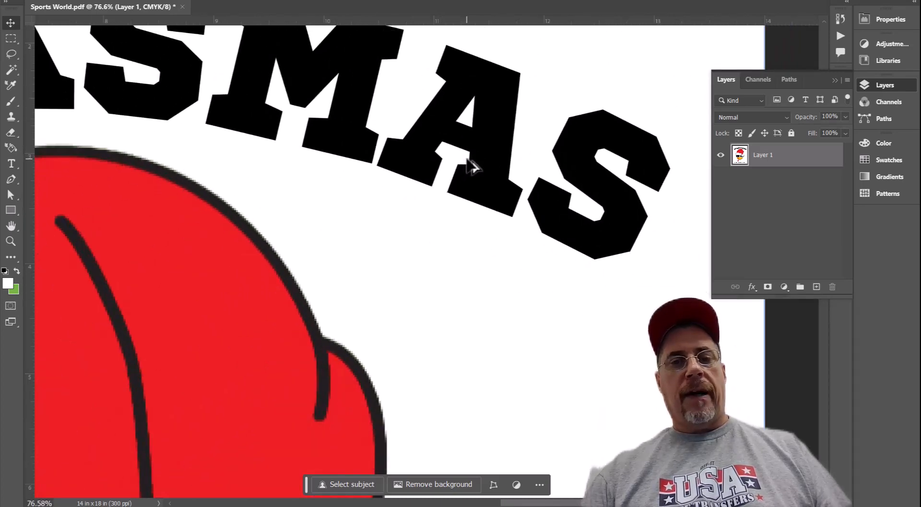
pyautogui.scroll(-3, 462, 211)
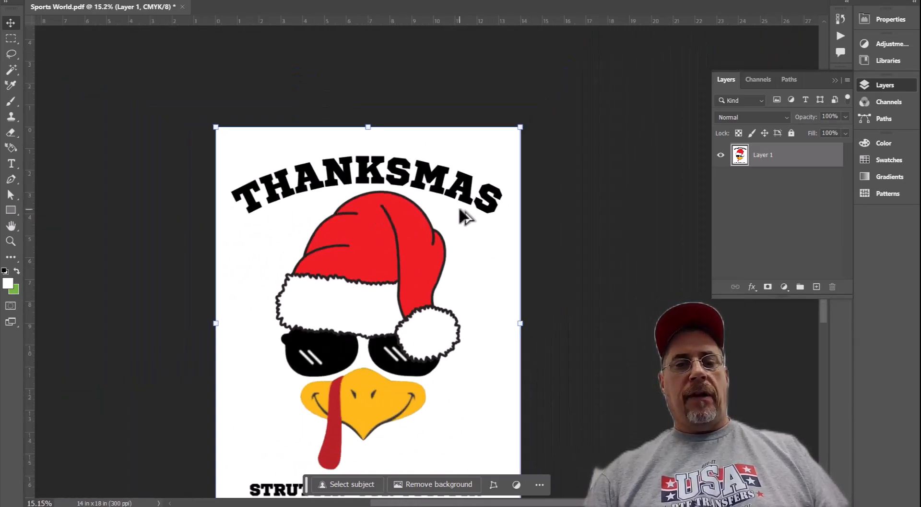
pyautogui.scroll(-2, 451, 247)
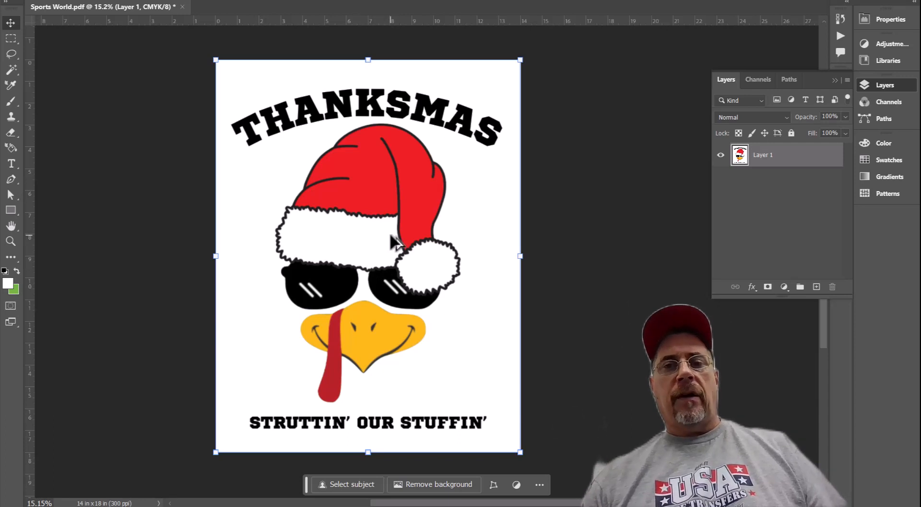
pyautogui.scroll(2, 388, 225)
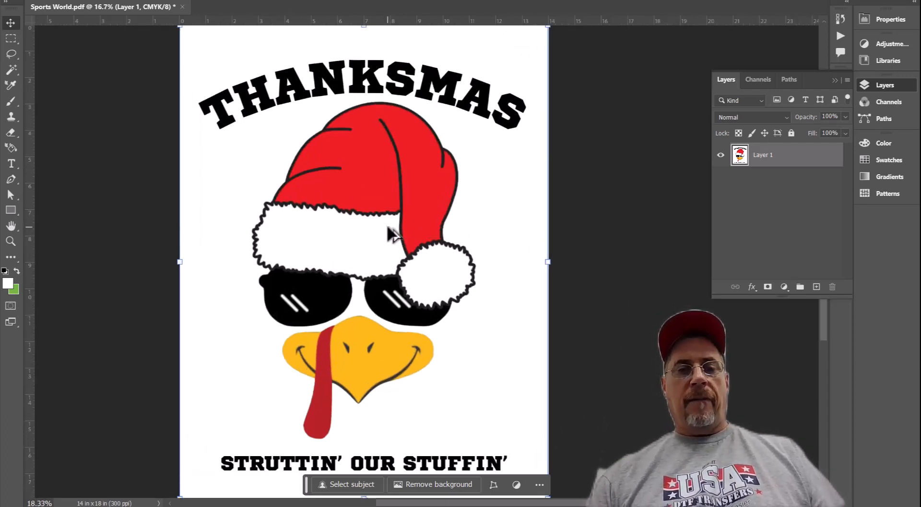
pyautogui.scroll(2, 387, 220)
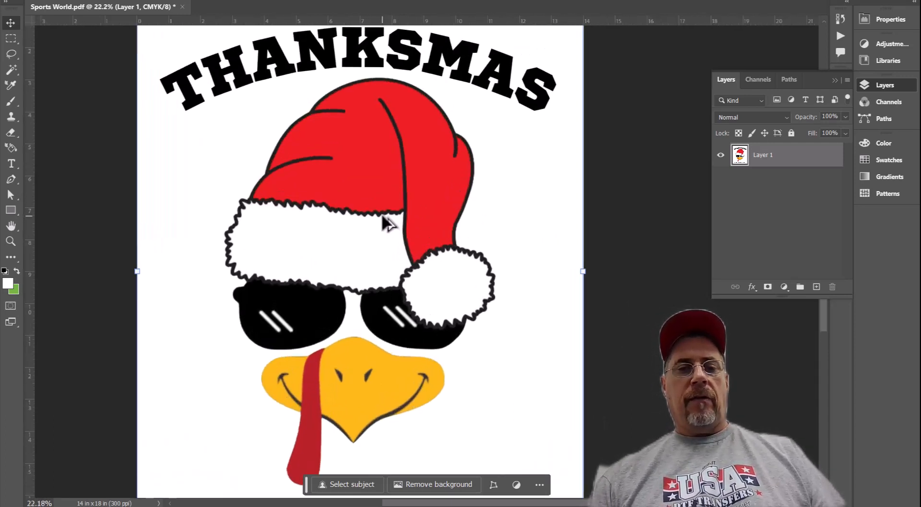
pyautogui.scroll(2, 388, 222)
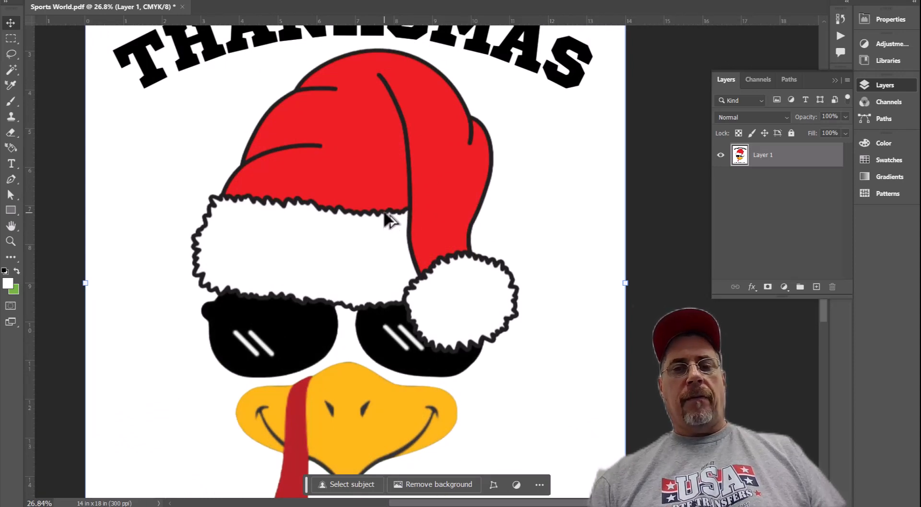
pyautogui.scroll(-4, 380, 228)
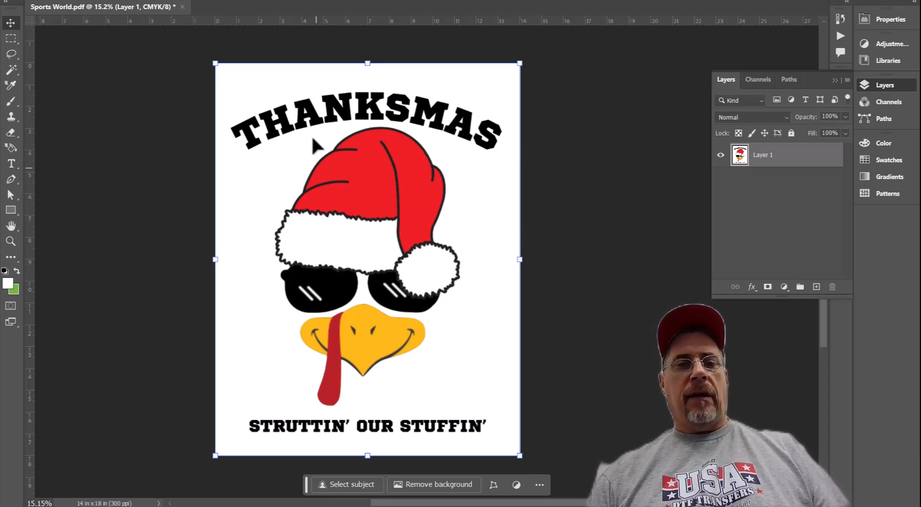
# - Load Layer 1's pixels as a selection and copy the Thanksmas artwork
pyautogui.click(609, 142)
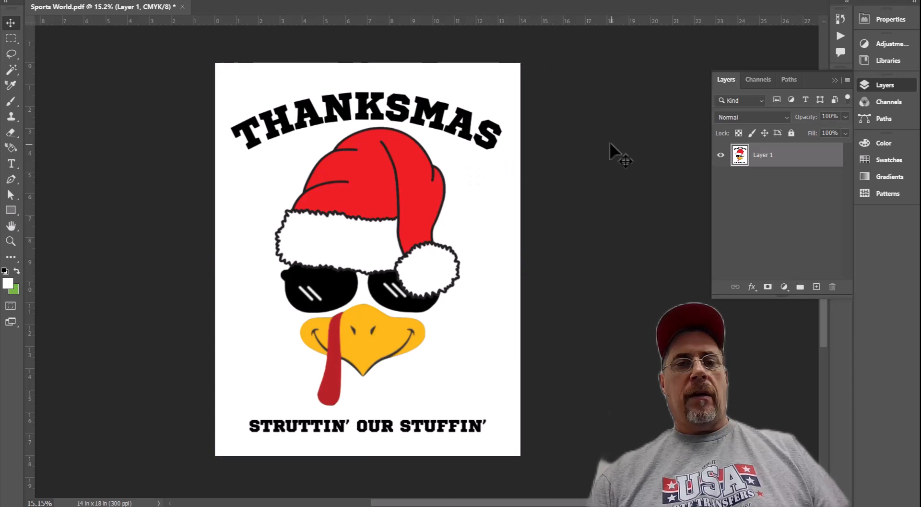
pyautogui.keyDown('ctrl'); pyautogui.click(741, 156); pyautogui.keyUp('ctrl')
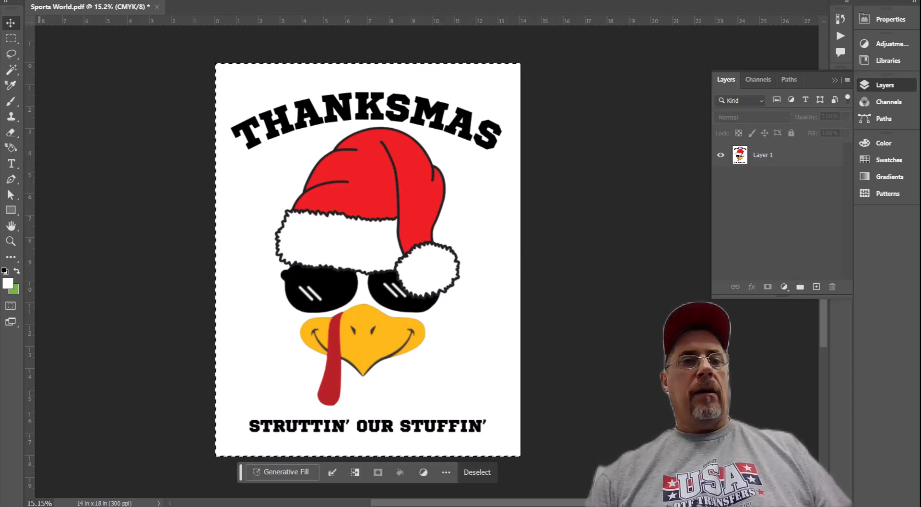
pyautogui.click(61, 2)
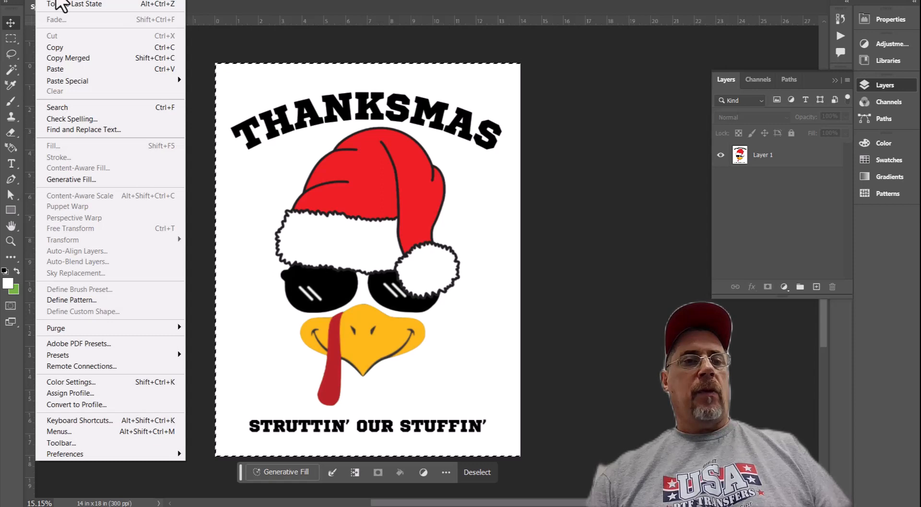
pyautogui.click(56, 48)
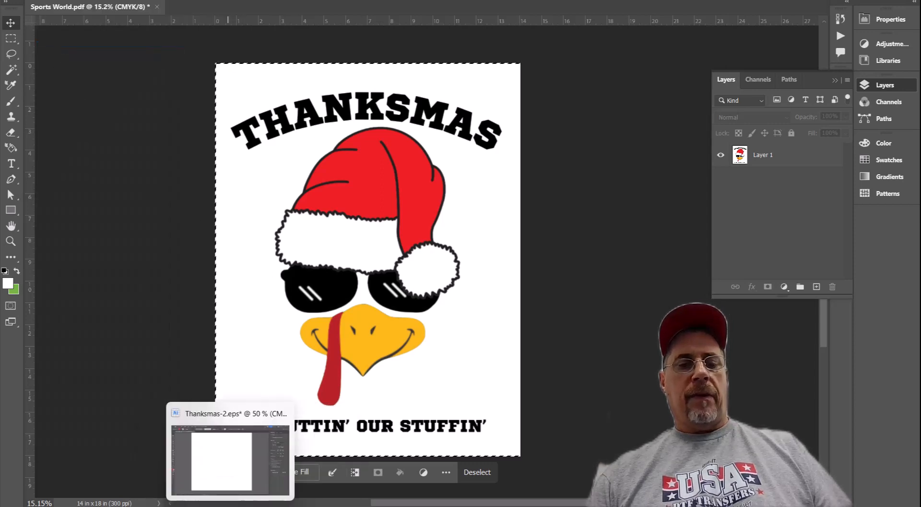
# - Switch to Illustrator, paste the copied artwork into Thanksmas-2.eps, inspect the pasted object and delete it
pyautogui.click(235, 506)
pyautogui.click(77, 2)
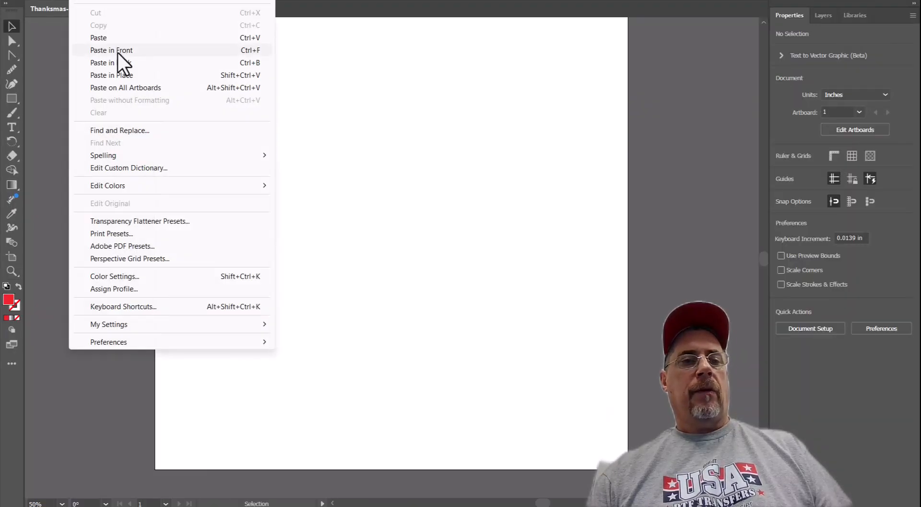
pyautogui.click(102, 38)
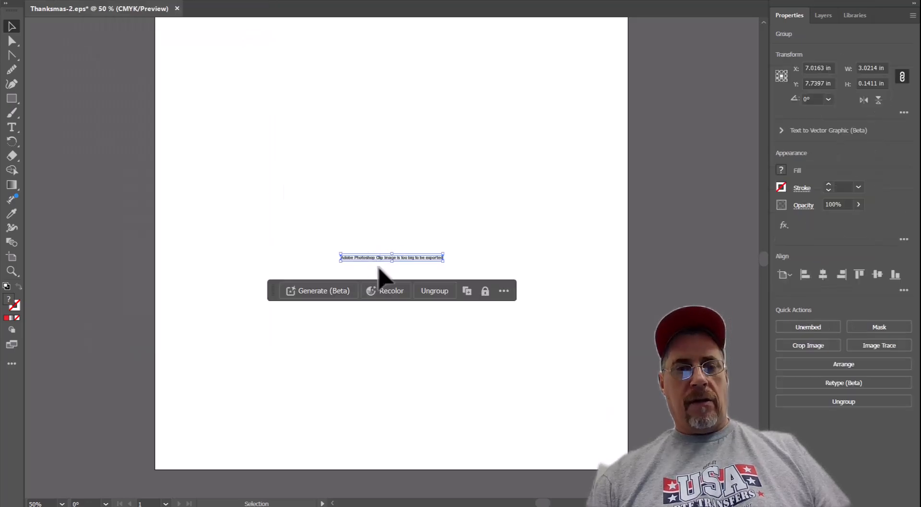
pyautogui.scroll(4, 380, 265)
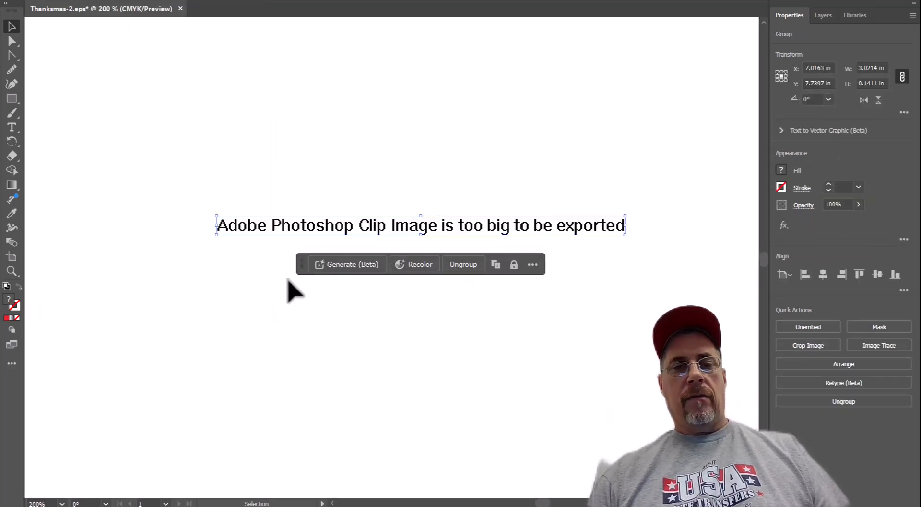
pyautogui.scroll(-5, 295, 288)
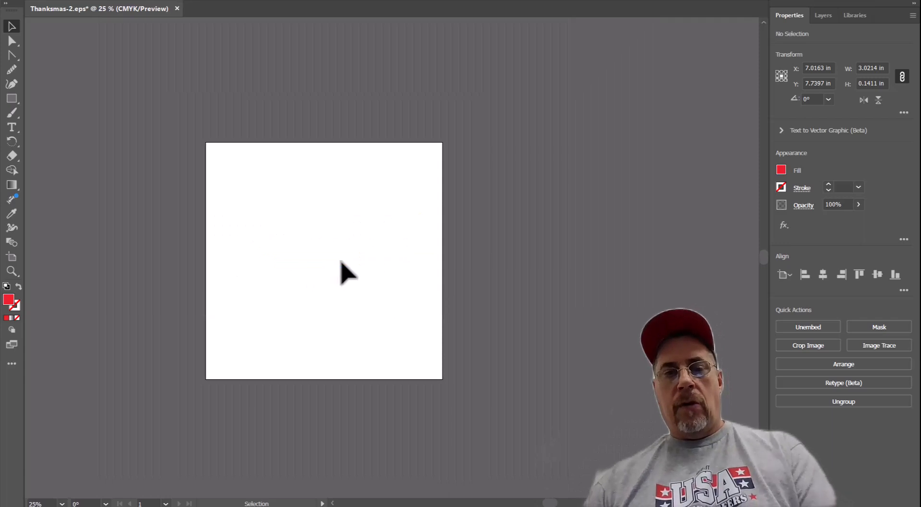
pyautogui.press('Delete')
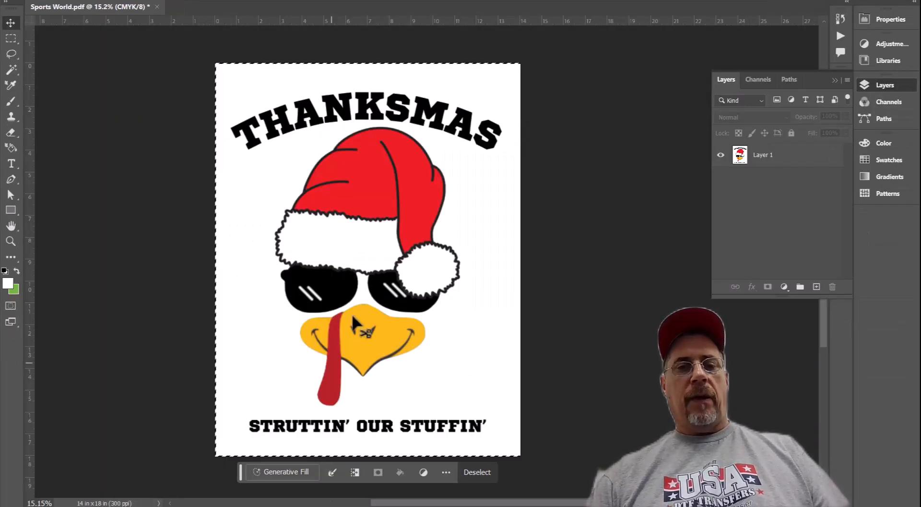
# - Scale Layer 1's artwork down proportionally to about 4 inches wide, keeping it at the canvas's lower-left corner
pyautogui.click(486, 102)
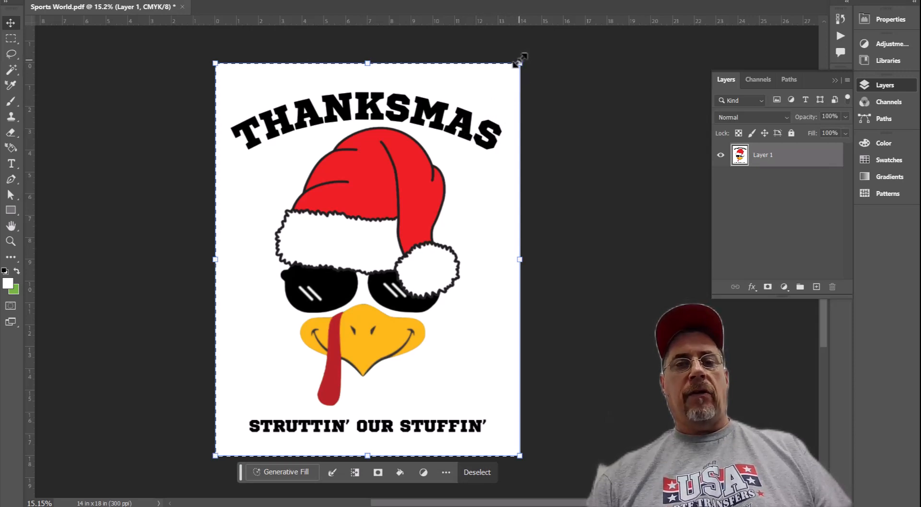
pyautogui.moveTo(521, 61); pyautogui.dragTo(311, 348)
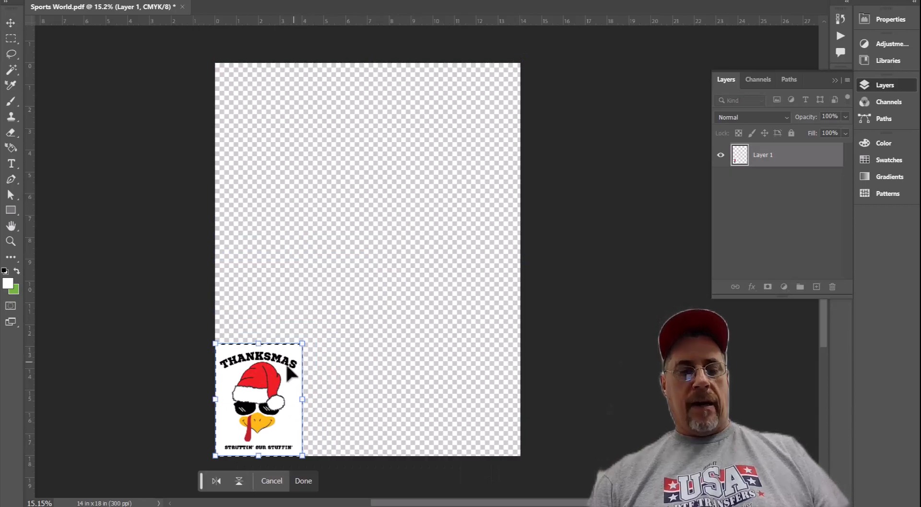
pyautogui.click(304, 480)
# - Examine the scaled-down THANKSMAS lettering and hat edges up close, and undo the scaling
pyautogui.hotkey('ctrl', '0')
pyautogui.scroll(10, 266, 389)
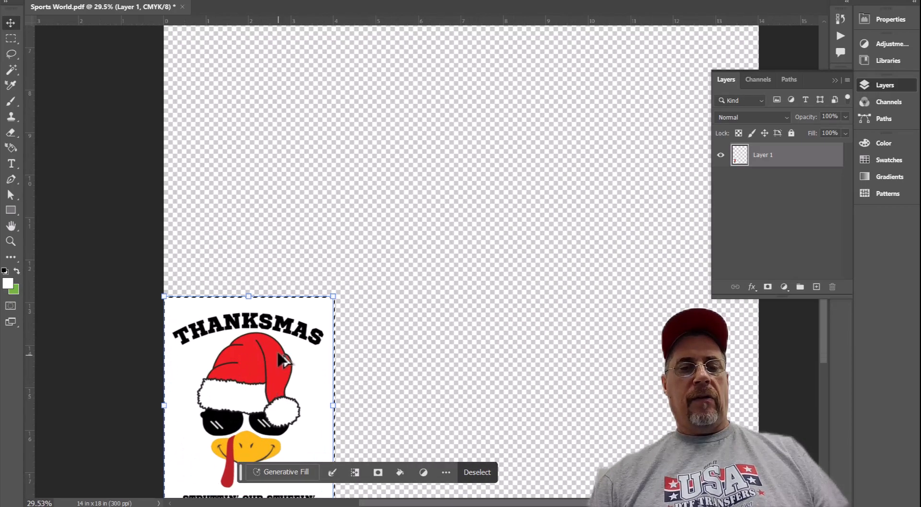
pyautogui.scroll(5, 288, 326)
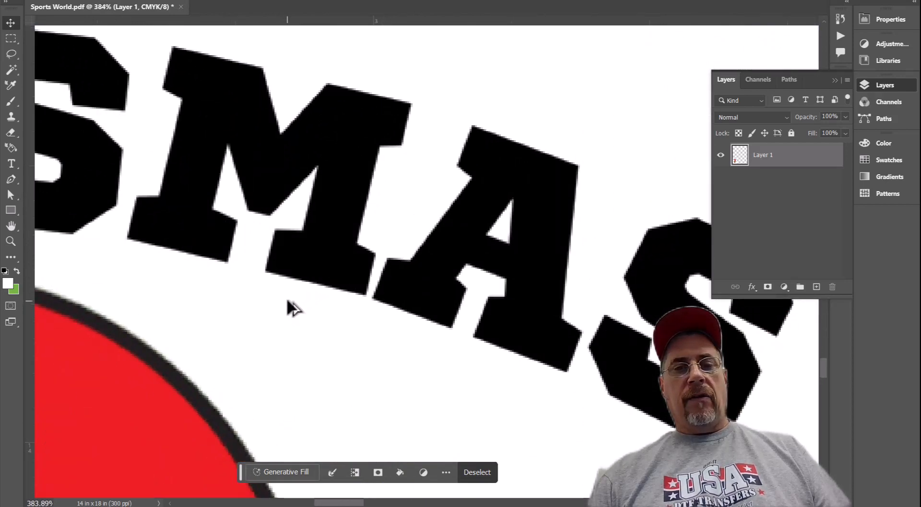
pyautogui.scroll(1, 290, 302)
pyautogui.scroll(-2, 311, 238)
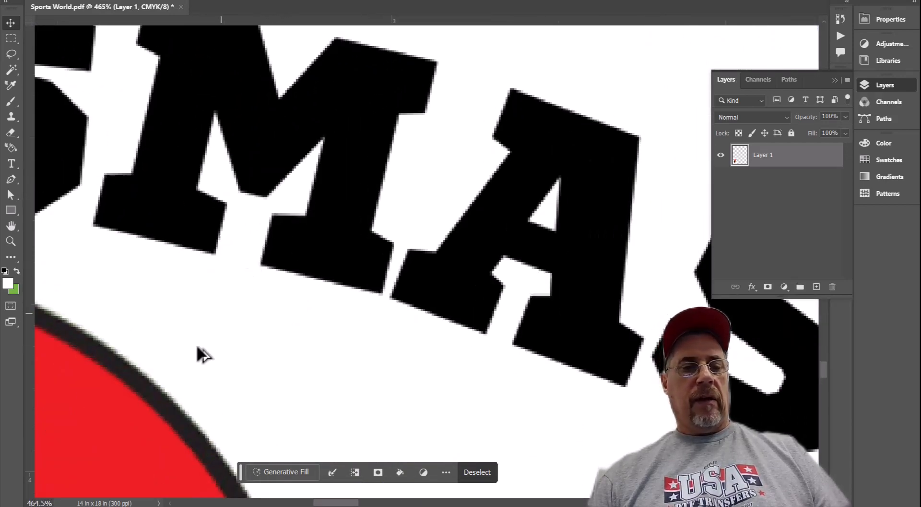
pyautogui.scroll(-10, 317, 249)
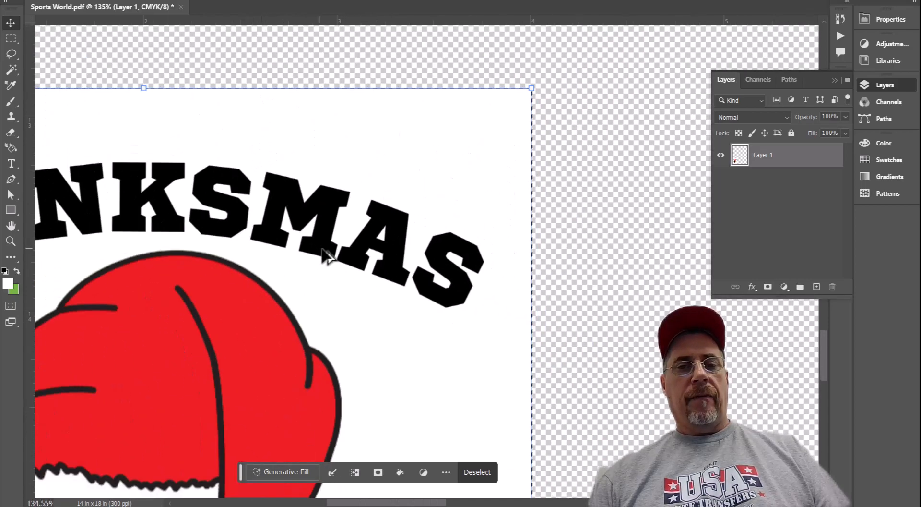
pyautogui.scroll(-2, 331, 240)
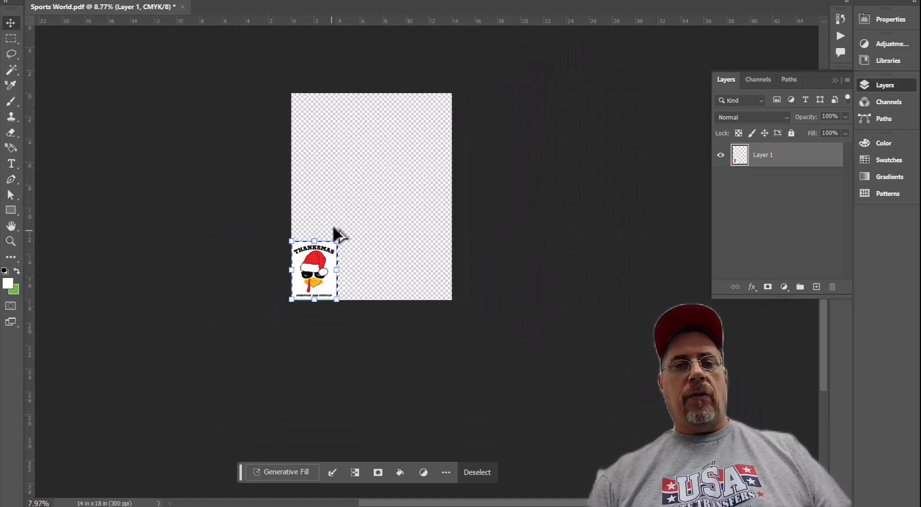
pyautogui.scroll(1, 366, 139)
pyautogui.hotkey('ctrl', 'z')
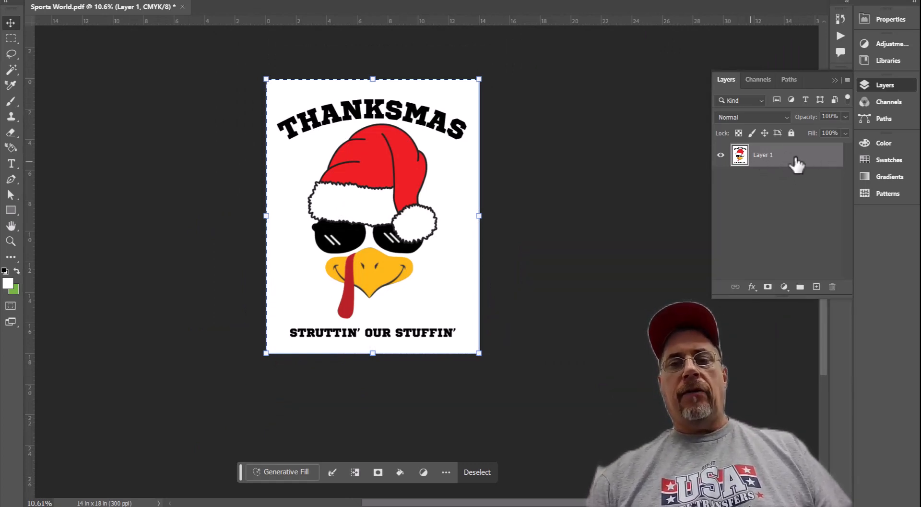
# - Convert Layer 1 to a Smart Object
pyautogui.click(847, 80)
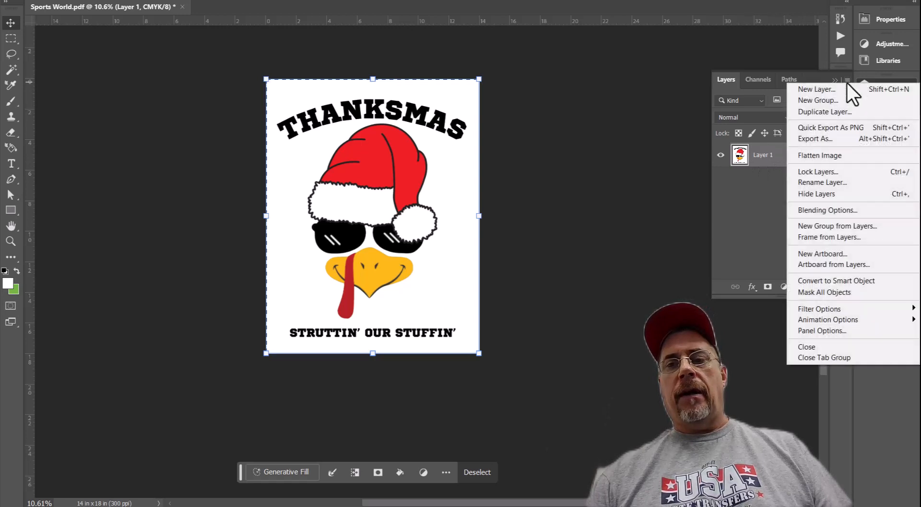
pyautogui.click(827, 282)
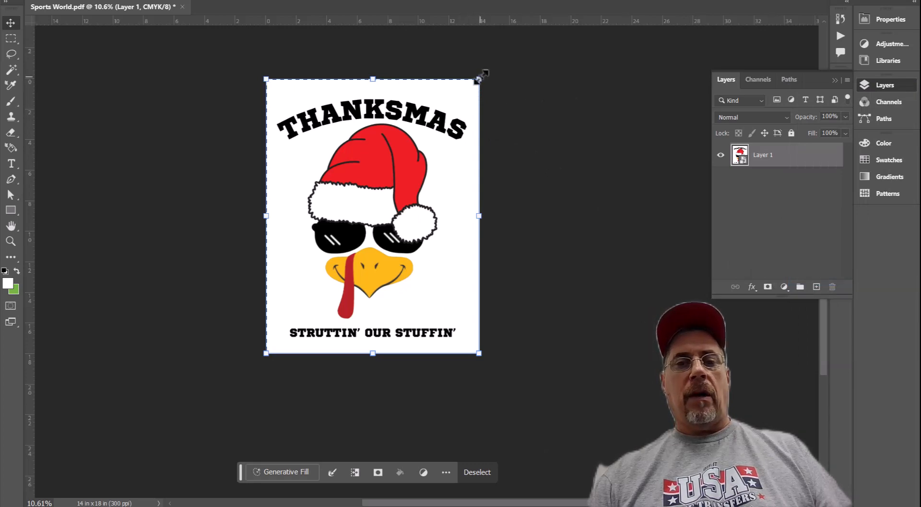
# - Scale the Layer 1 Smart Object down proportionally to about 6.5 inches wide at the canvas's lower-left corner, inspecting the lettering before applying
pyautogui.moveTo(479, 78); pyautogui.dragTo(365, 225)
pyautogui.scroll(4, 343, 248)
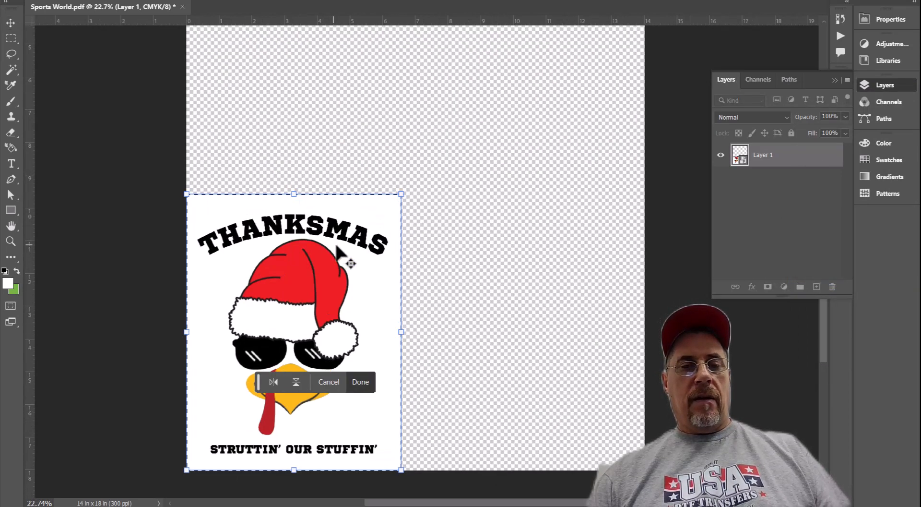
pyautogui.scroll(6, 347, 234)
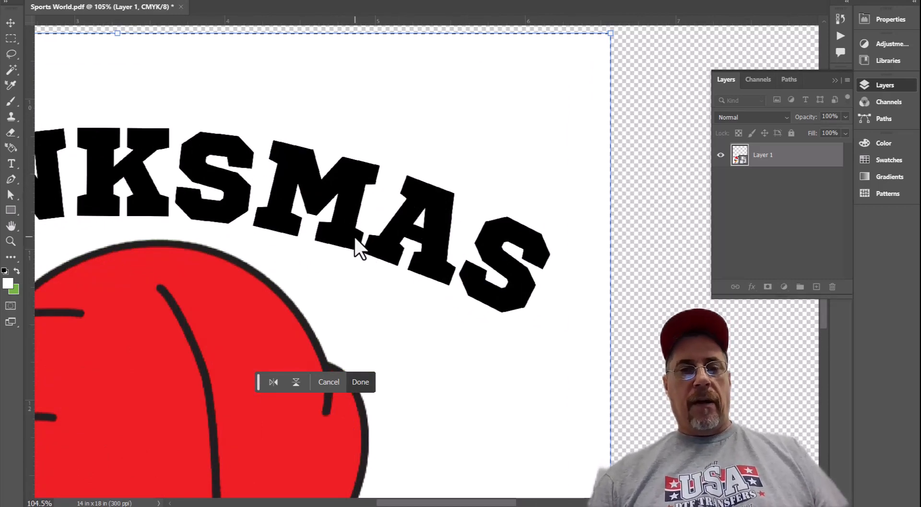
pyautogui.scroll(-3, 352, 256)
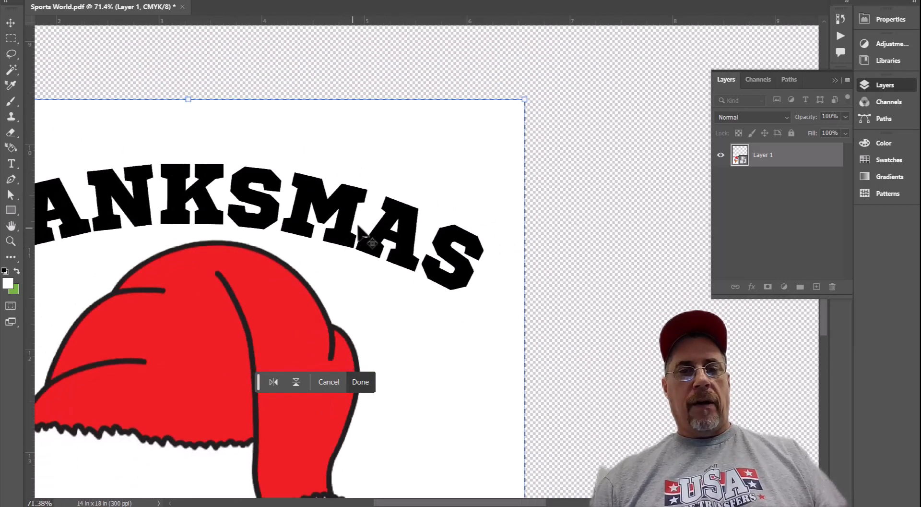
pyautogui.scroll(-12, 359, 229)
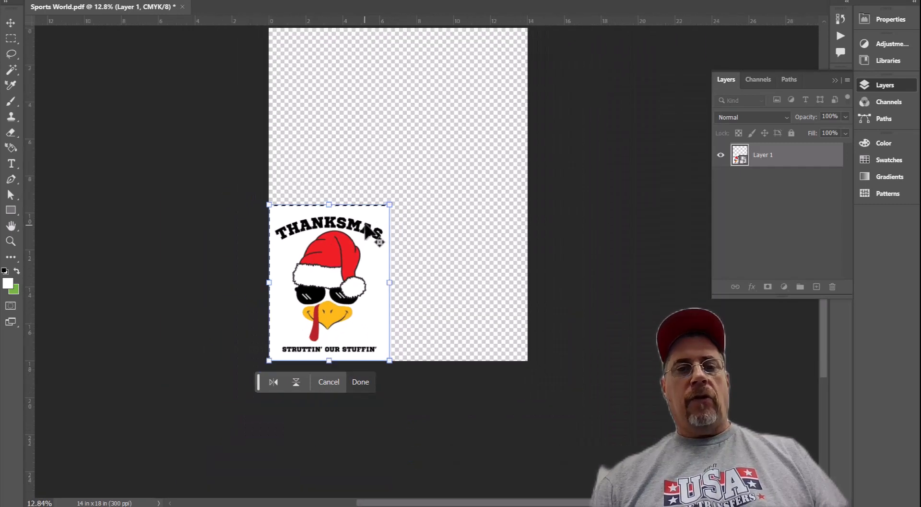
pyautogui.scroll(-1, 367, 231)
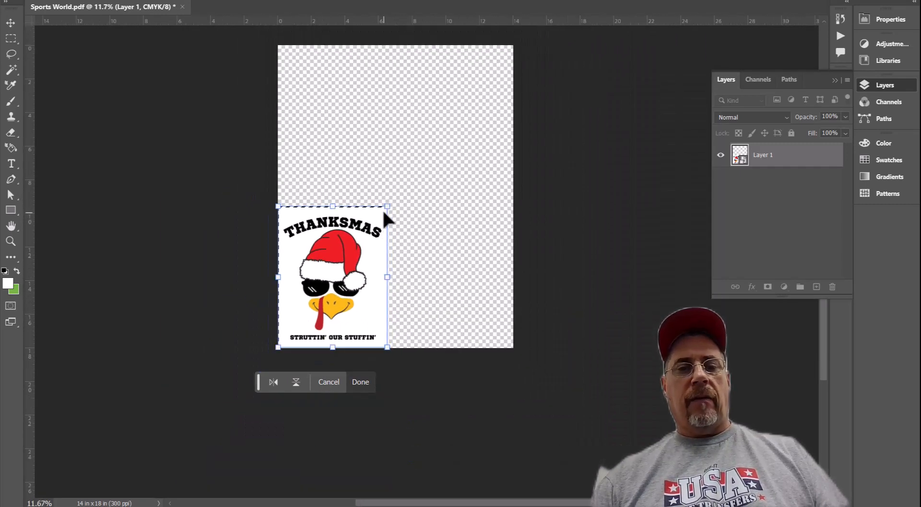
pyautogui.click(365, 380)
# - Shrink the Layer 1 artwork slightly further to about 6.35 inches wide, keeping its proportions and lower-left corner, and apply the transform
pyautogui.hotkey('ctrl', 't')
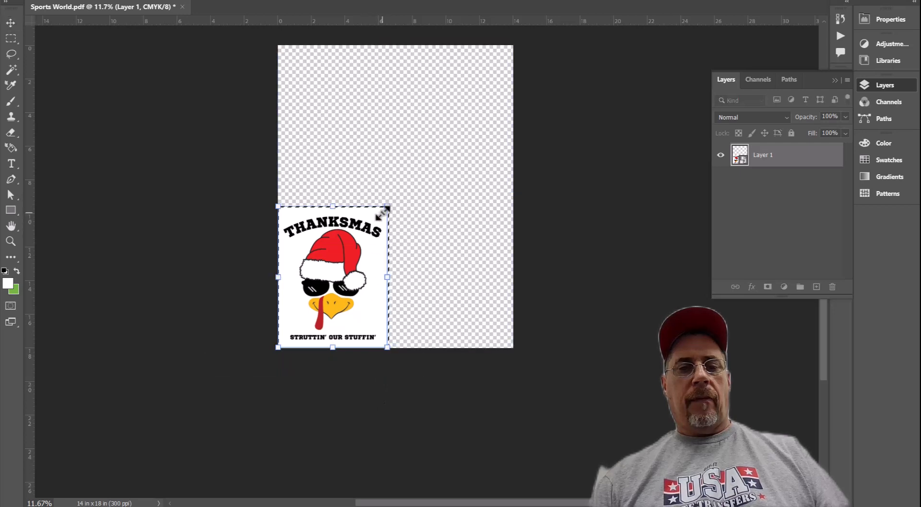
pyautogui.moveTo(387, 207); pyautogui.dragTo(384, 210)
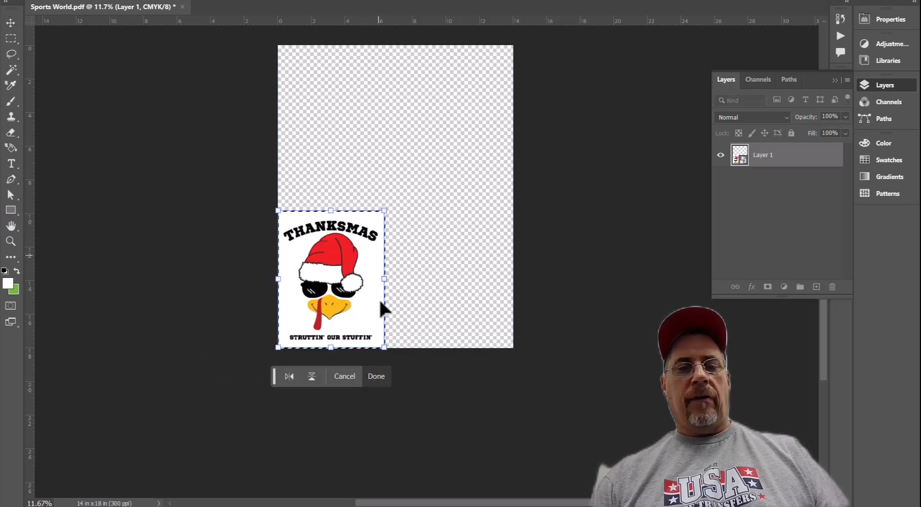
pyautogui.click(376, 376)
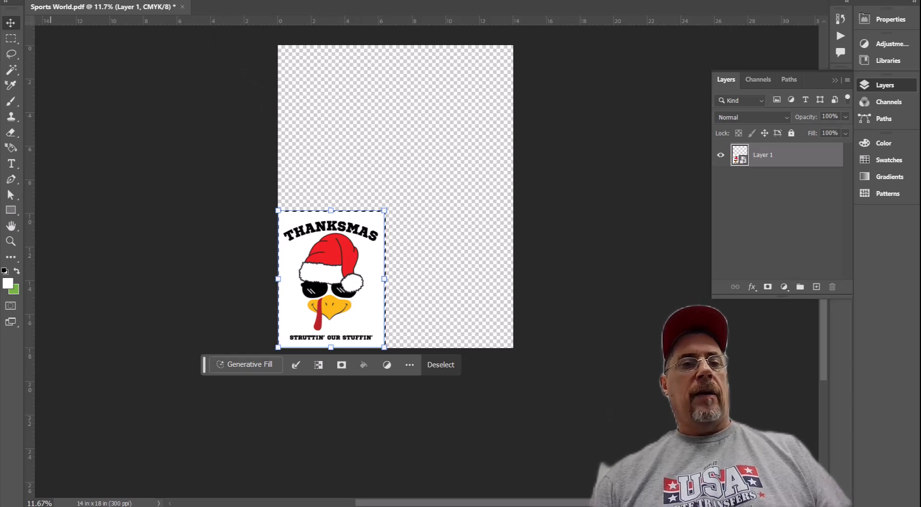
# - Copy the selected artwork and create a new document from the Clipboard preset, 1905 x 2449 px at 300 ppi in CMYK Color
pyautogui.click(46, 0)
pyautogui.click(62, 48)
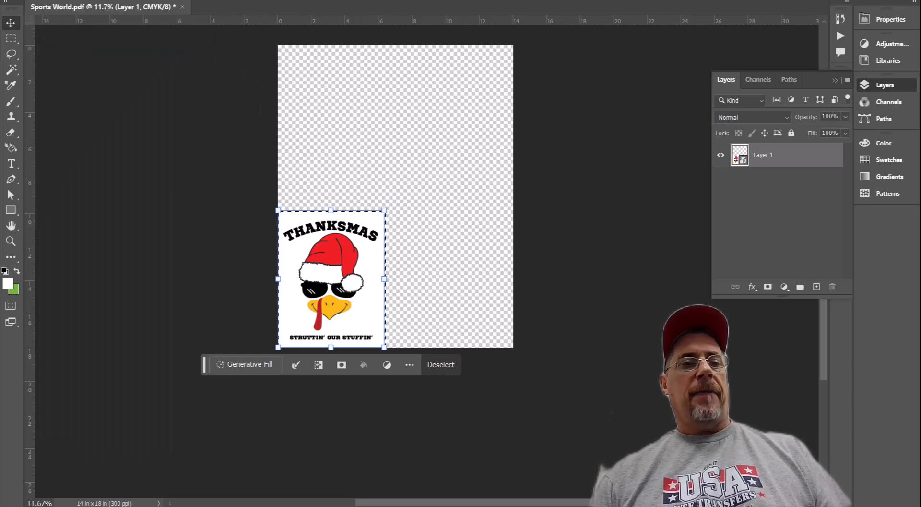
pyautogui.click(38, 0)
pyautogui.click(41, 1)
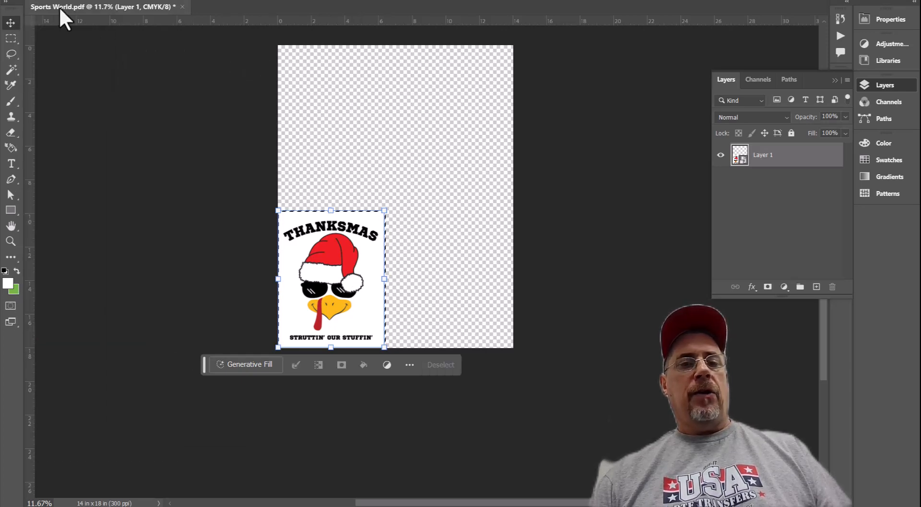
pyautogui.click(177, 154)
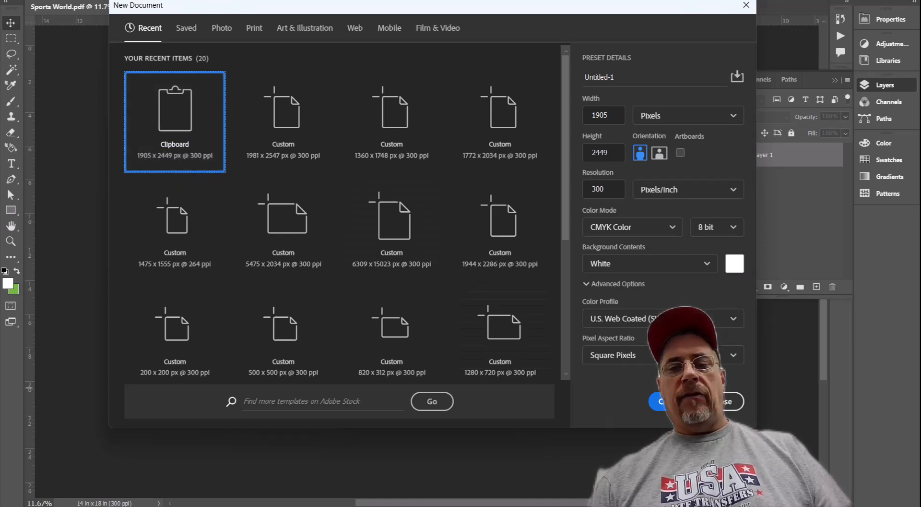
pyautogui.click(661, 401)
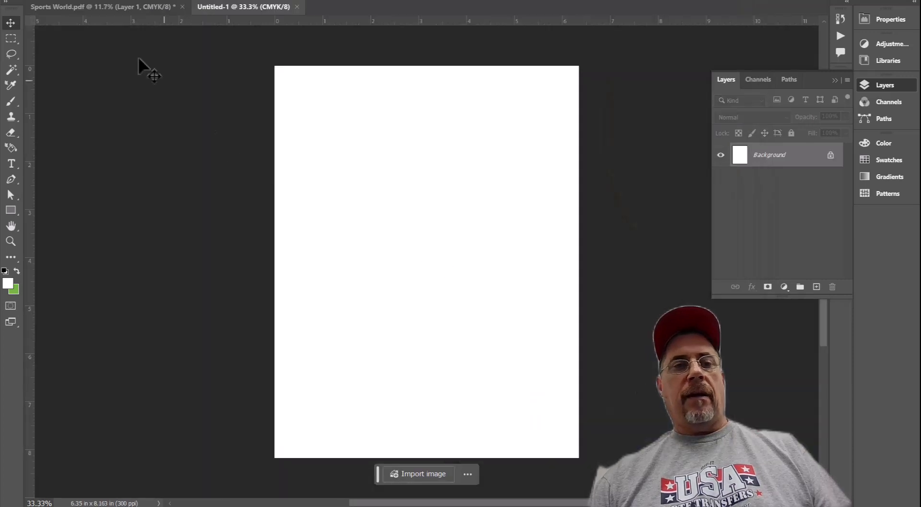
# - Paste the artwork into the new Untitled-1 document, load Layer 1's outline as a selection and copy it
pyautogui.hotkey('alt', 'e')
pyautogui.click(57, 68)
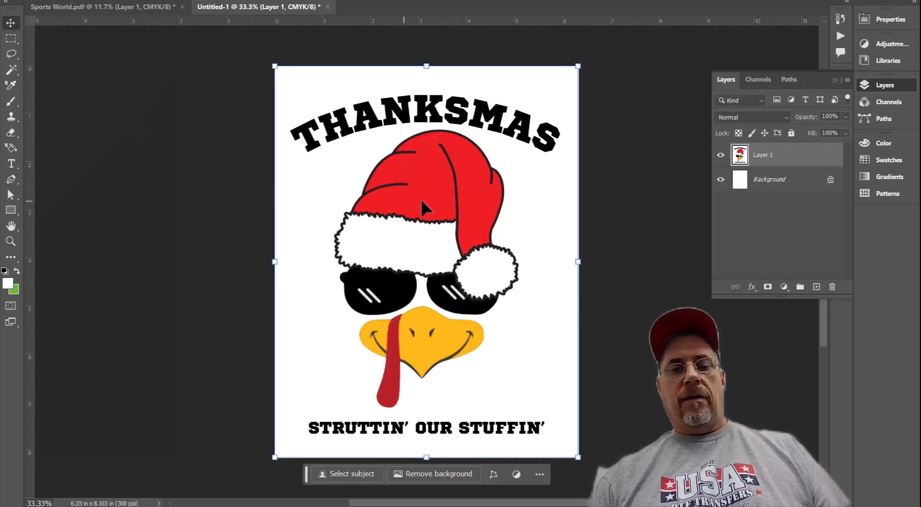
pyautogui.keyDown('ctrl'); pyautogui.click(741, 158); pyautogui.keyUp('ctrl')
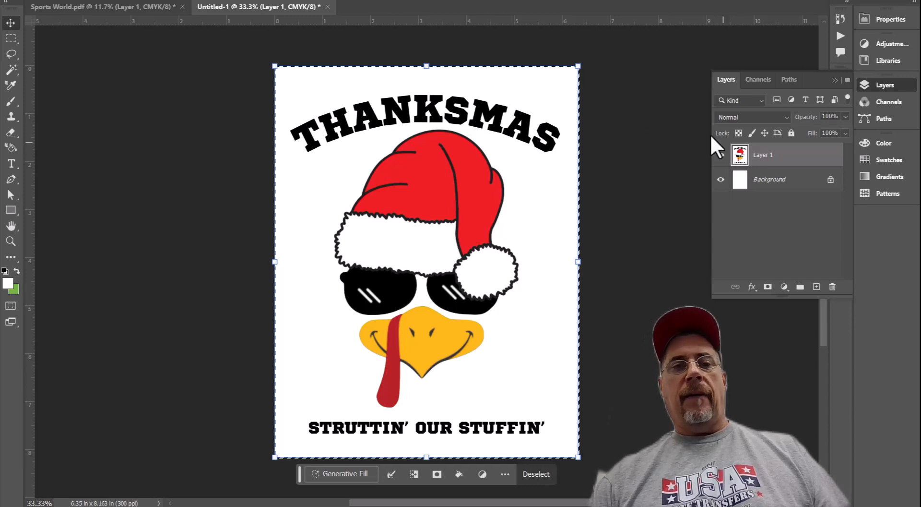
pyautogui.click(44, 1)
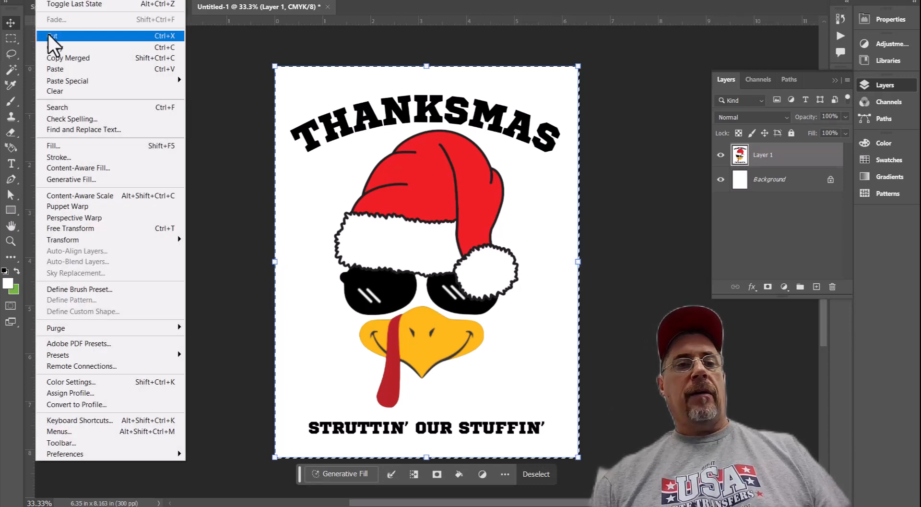
pyautogui.click(56, 47)
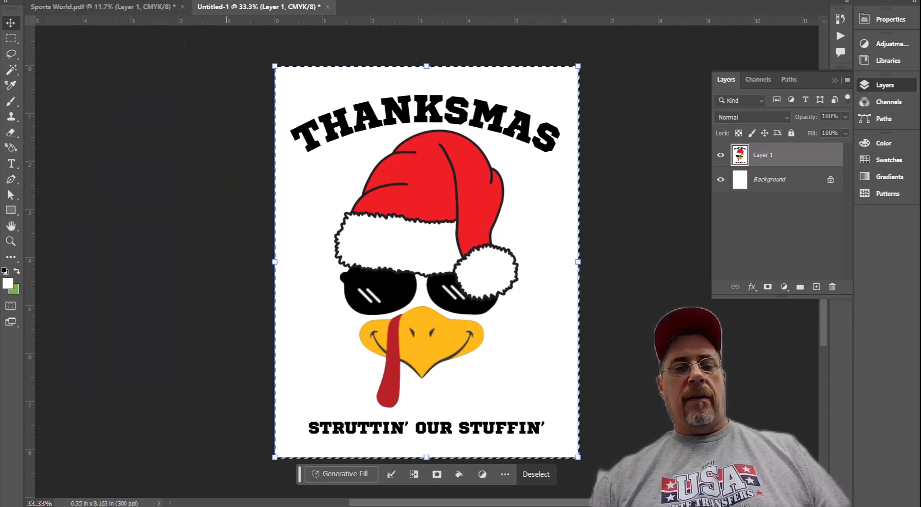
# - Switch to Illustrator, paste the resized artwork into Thanksmas-2.eps and move it to about the middle of the artboard
pyautogui.click(211, 505)
pyautogui.click(44, 1)
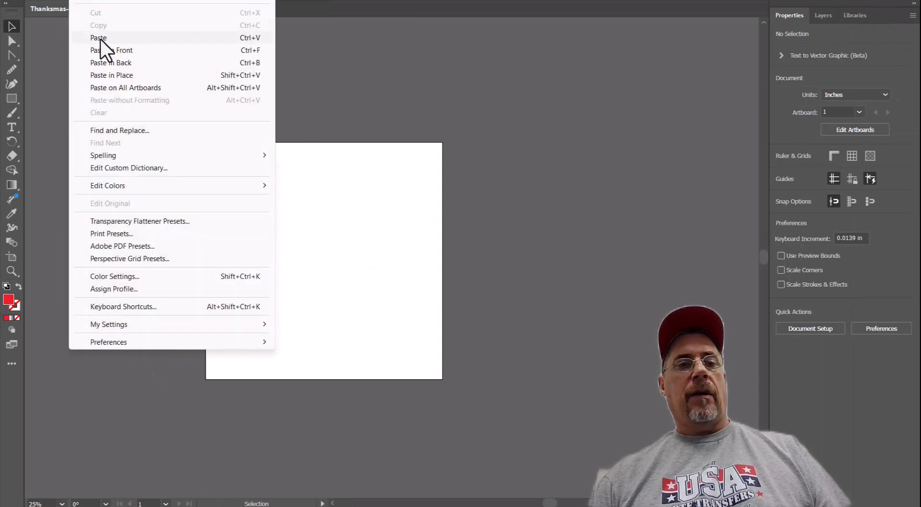
pyautogui.click(103, 40)
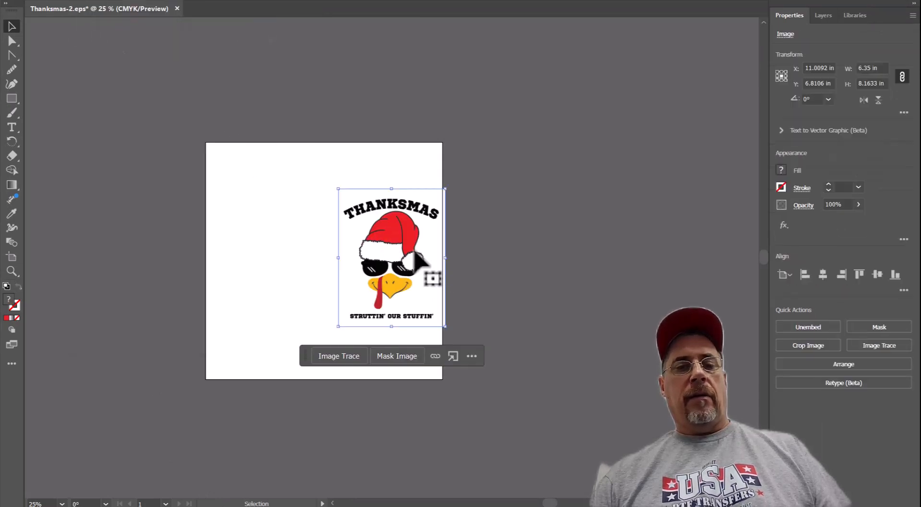
pyautogui.moveTo(413, 245)
pyautogui.mouseDown()
pyautogui.moveTo(343, 228)
pyautogui.moveTo(339, 237)
pyautogui.mouseUp()
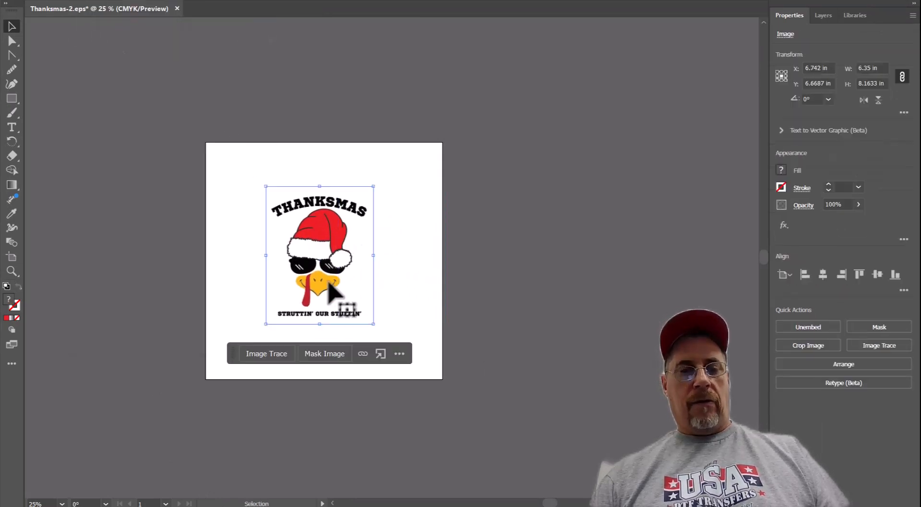
# - Try Image Trace with the [Default] preset on the pasted artwork, accepting the large-image tracing, and undo the trace
pyautogui.hotkey('ctrl', '=')
pyautogui.hotkey('ctrl', '=')
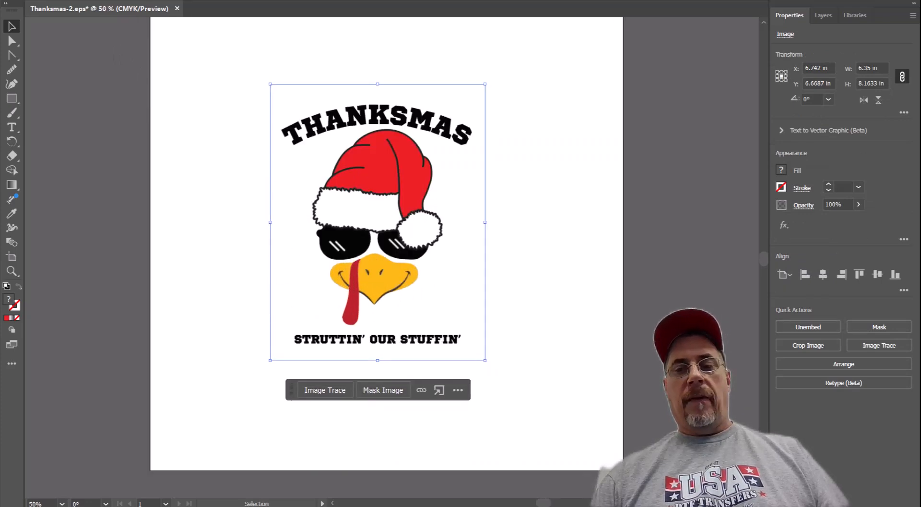
pyautogui.click(878, 345)
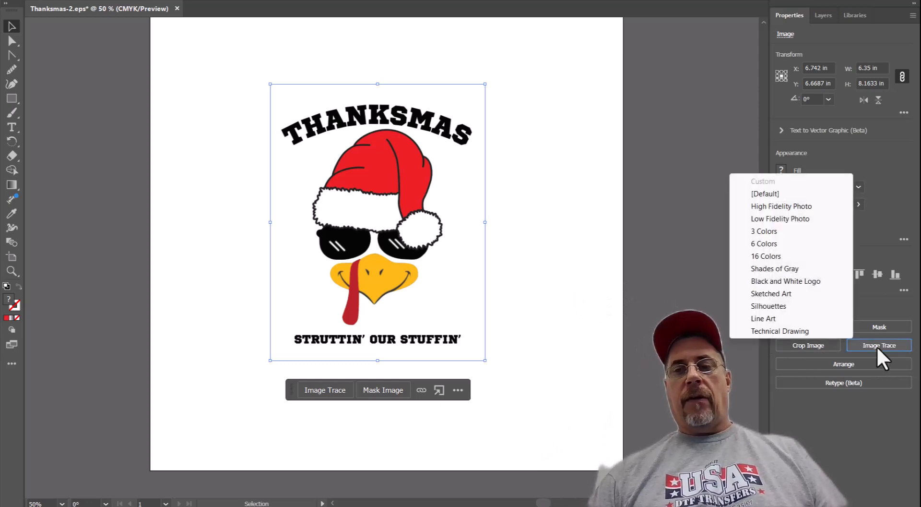
pyautogui.click(765, 197)
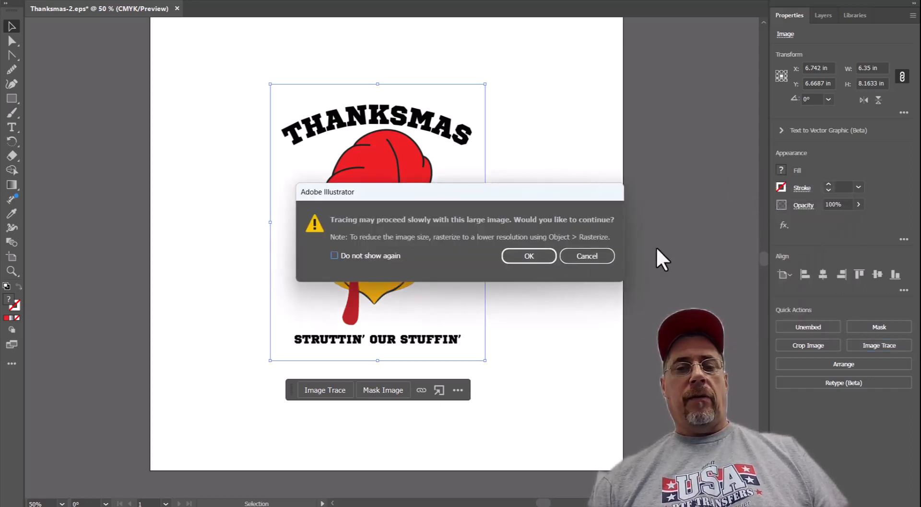
pyautogui.click(543, 256)
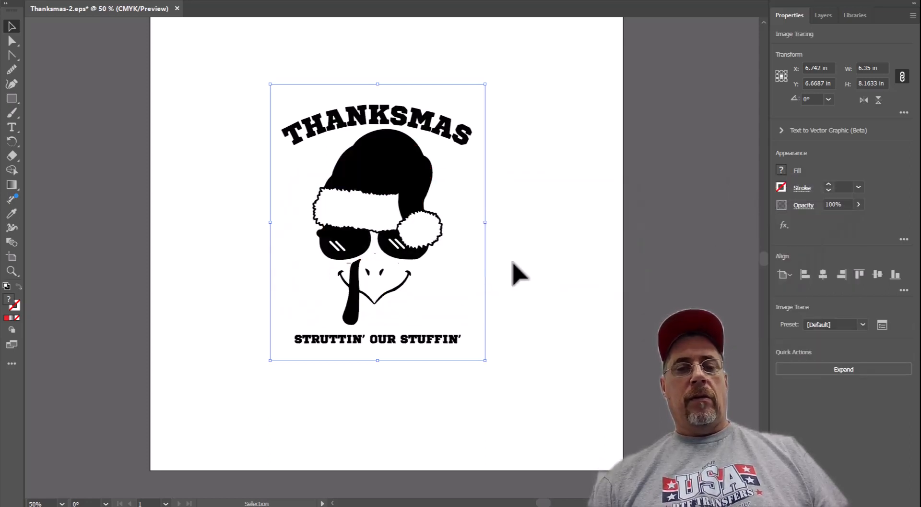
pyautogui.hotkey('ctrl', 'z')
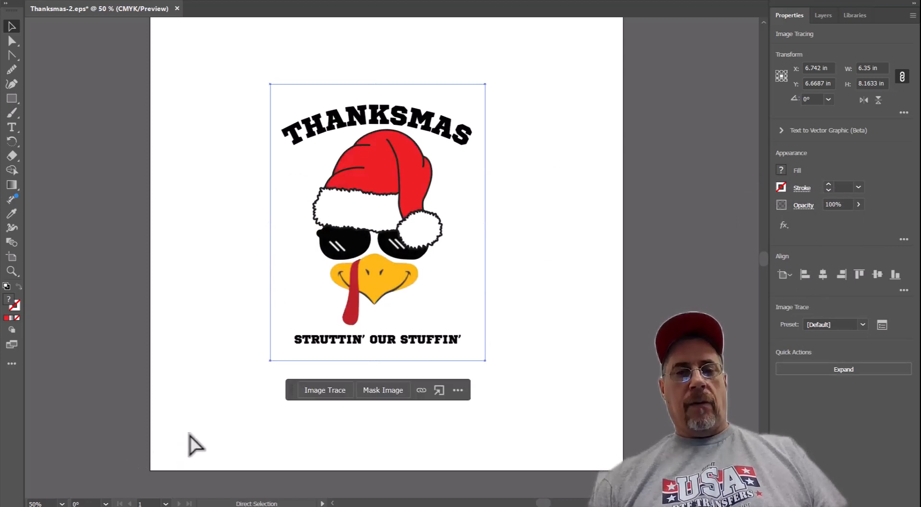
# - Trace the pasted artwork with the High Fidelity Photo preset, continuing despite its large size
pyautogui.click(883, 345)
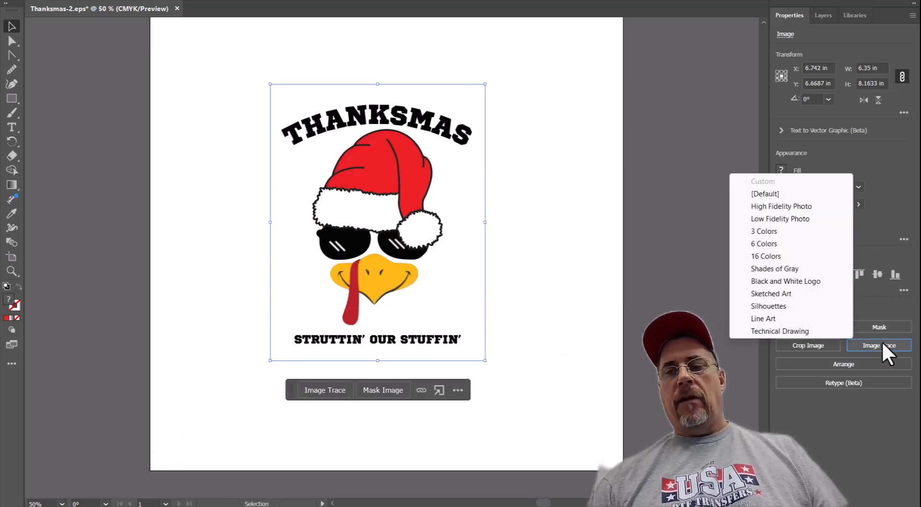
pyautogui.click(771, 209)
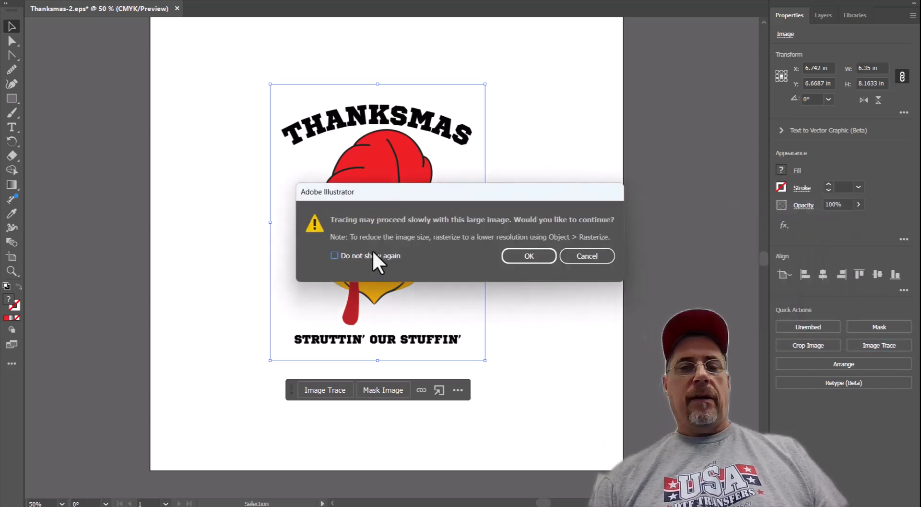
pyautogui.click(535, 257)
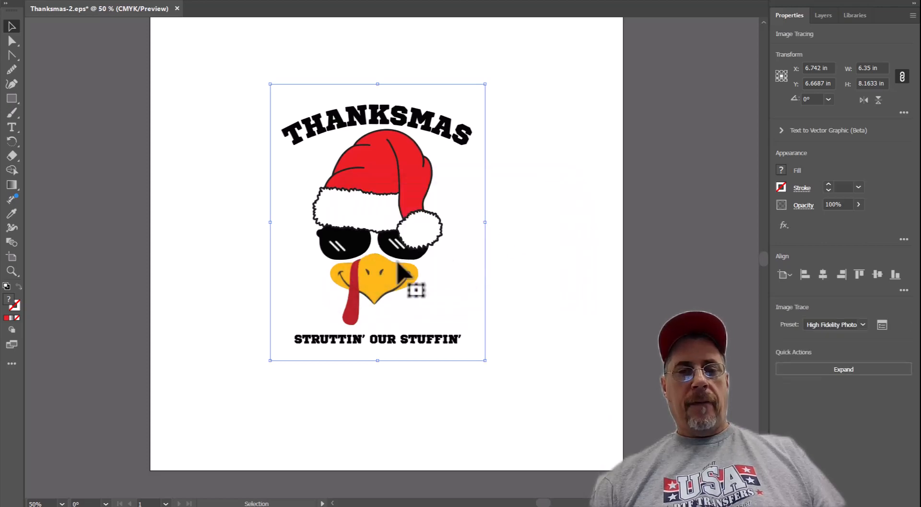
# - Examine the edges of the traced beak, nostrils, smile and sunglasses up close, and undo the High Fidelity Photo trace
pyautogui.scroll(6, 370, 274)
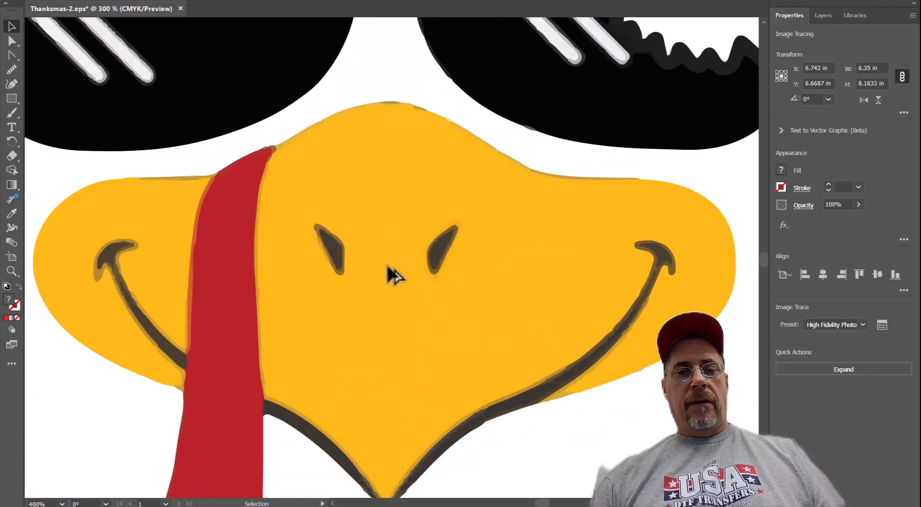
pyautogui.scroll(2, 549, 135)
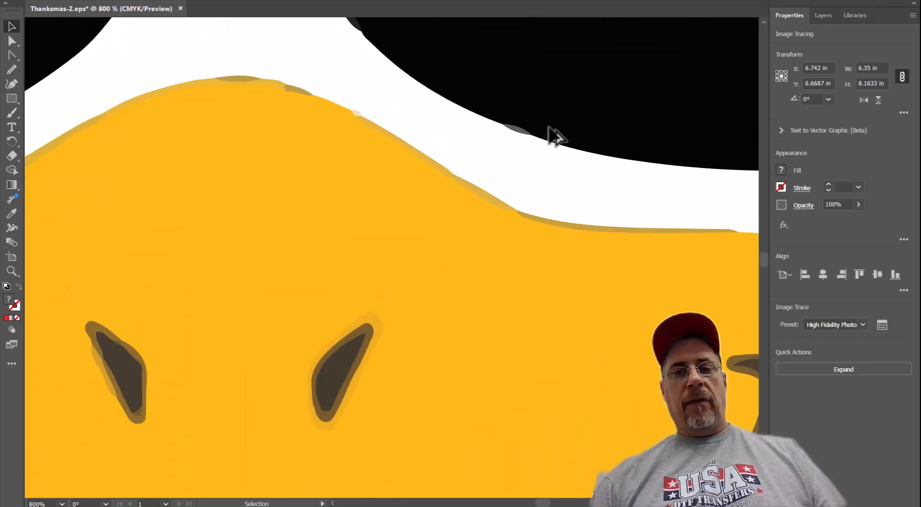
pyautogui.scroll(2, 519, 175)
pyautogui.scroll(-2, 365, 143)
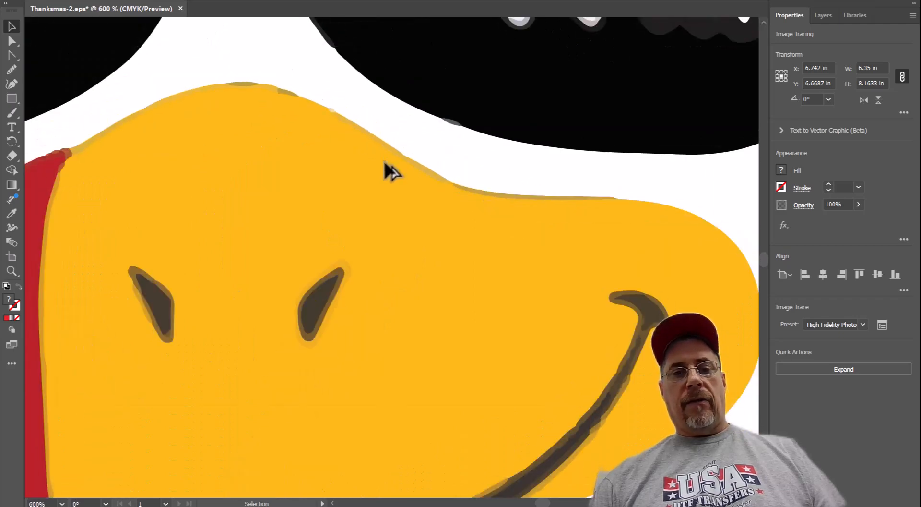
pyautogui.scroll(1, 316, 316)
pyautogui.scroll(-1, 350, 278)
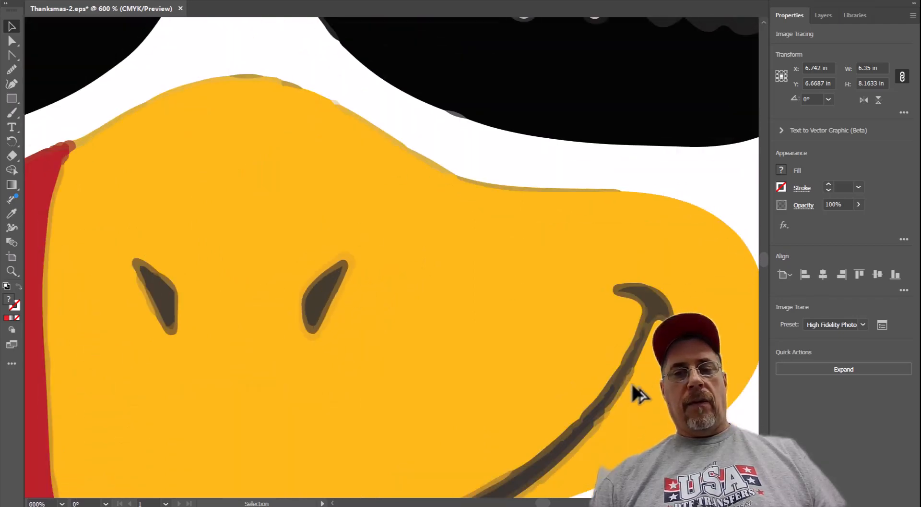
pyautogui.scroll(1, 638, 371)
pyautogui.scroll(-3, 641, 374)
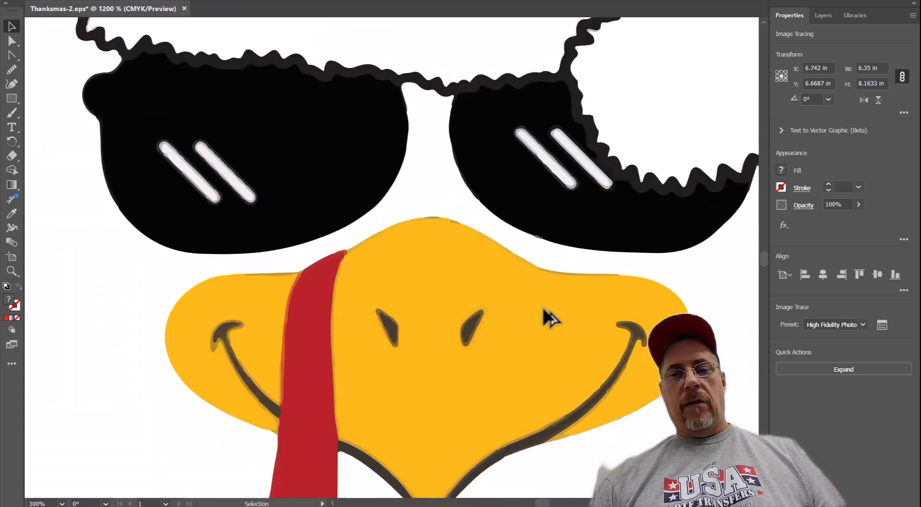
pyautogui.scroll(-2, 542, 305)
pyautogui.scroll(-1, 460, 271)
pyautogui.scroll(-1, 479, 245)
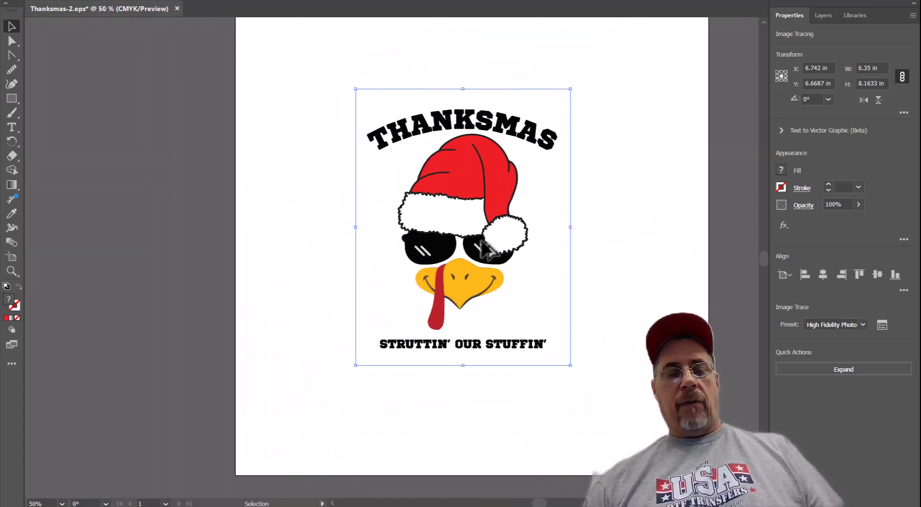
pyautogui.hotkey('ctrl', 'z')
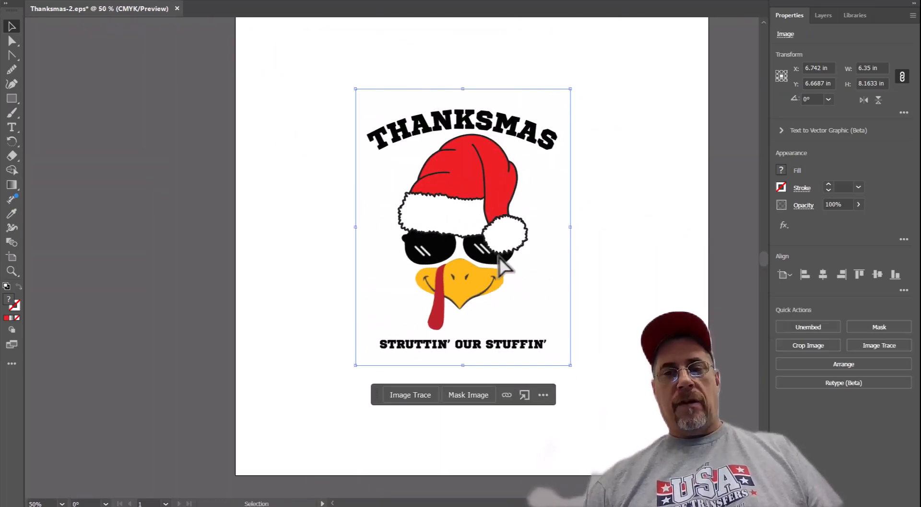
# - Trace the pasted artwork with the 6 Colors Image Trace preset, continuing despite its large size
pyautogui.click(872, 344)
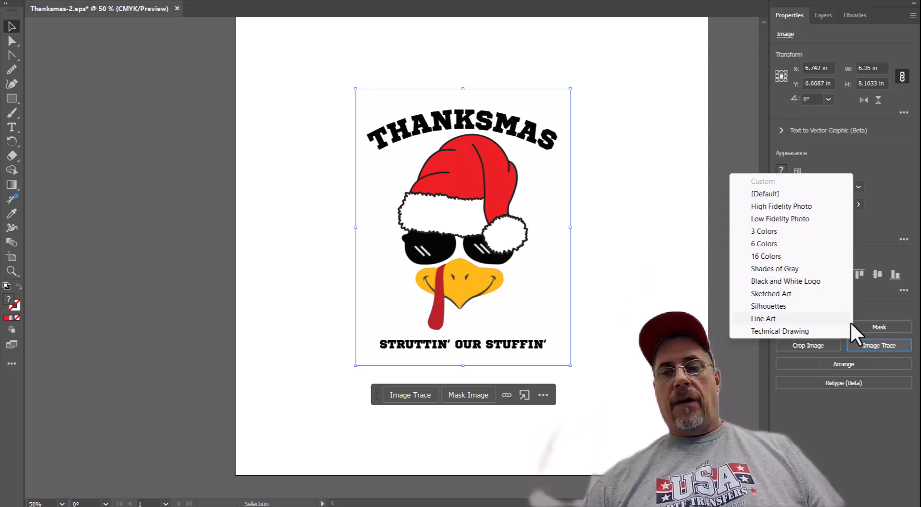
pyautogui.click(759, 243)
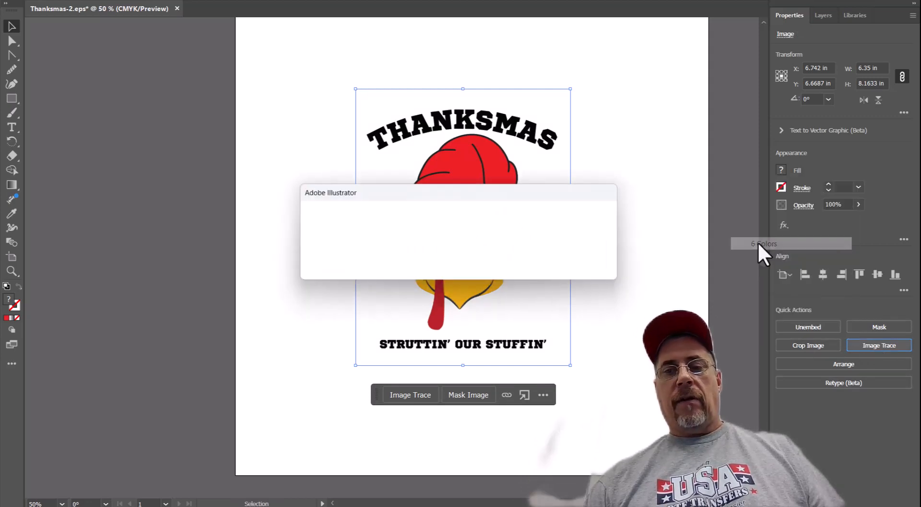
pyautogui.click(528, 257)
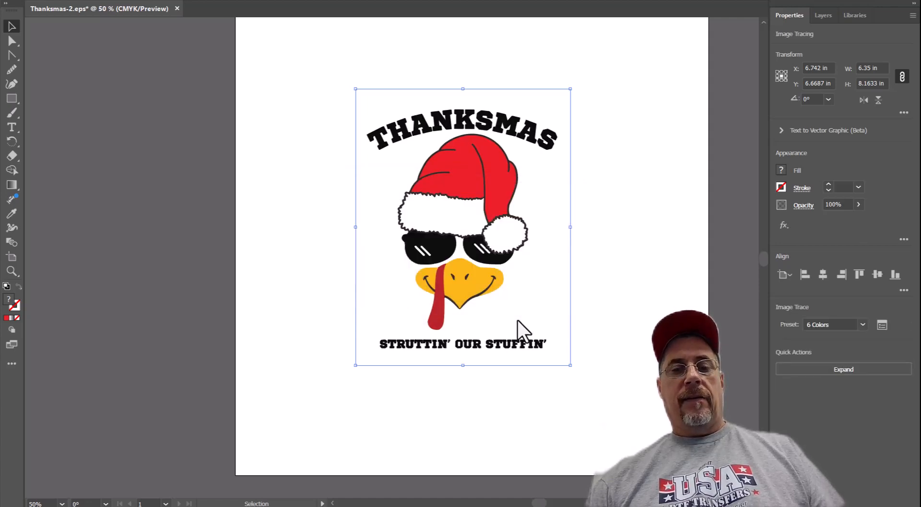
# - Examine the edges of the traced sunglasses, beak, smile and Santa hat up close
pyautogui.keyDown('alt'); pyautogui.scroll(2, 465, 294); pyautogui.keyUp('alt')
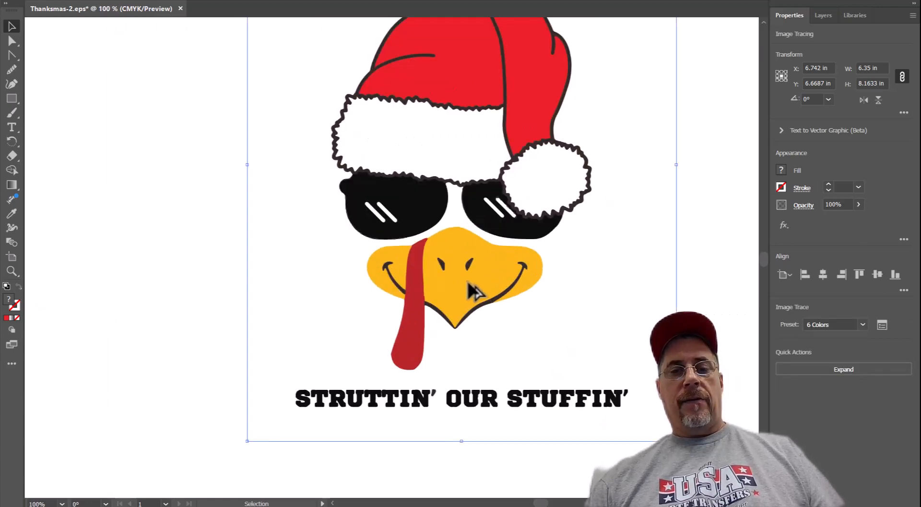
pyautogui.keyDown('alt'); pyautogui.scroll(1, 468, 282); pyautogui.keyUp('alt')
pyautogui.keyDown('alt'); pyautogui.scroll(1, 469, 271); pyautogui.keyUp('alt')
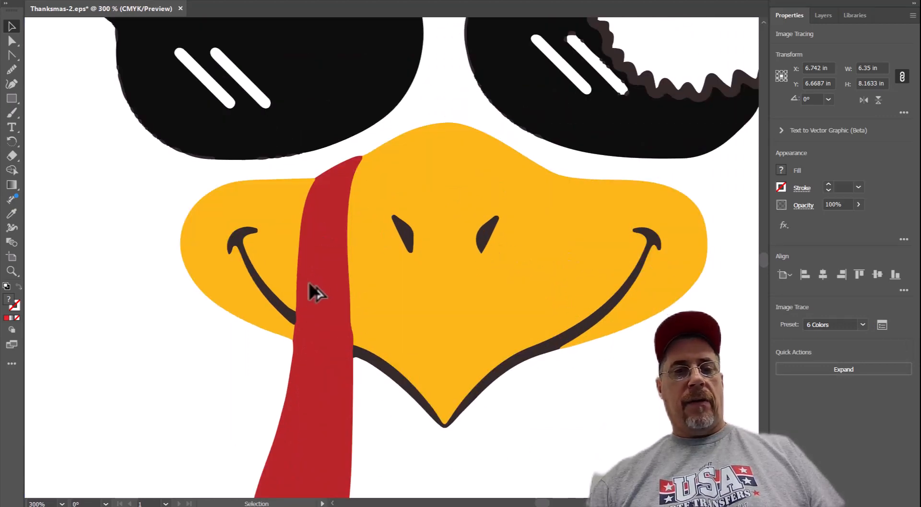
pyautogui.keyDown('alt'); pyautogui.scroll(1, 304, 158); pyautogui.keyUp('alt')
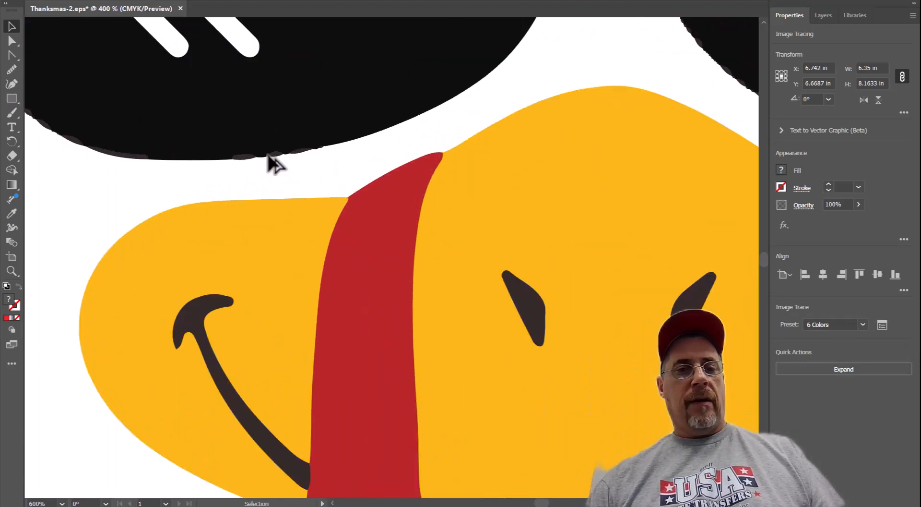
pyautogui.keyDown('alt'); pyautogui.scroll(1, 274, 160); pyautogui.keyUp('alt')
pyautogui.keyDown('alt'); pyautogui.scroll(-3, 358, 295); pyautogui.keyUp('alt')
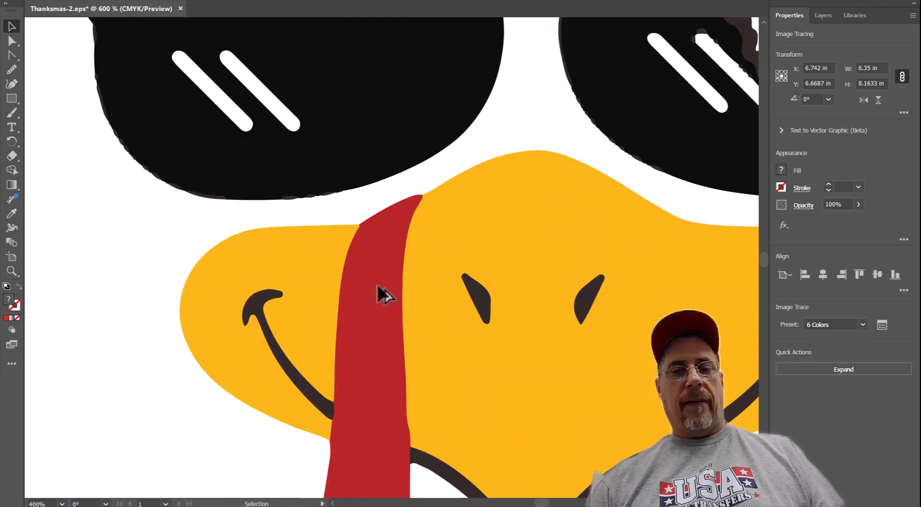
pyautogui.keyDown('alt'); pyautogui.scroll(-2, 468, 229); pyautogui.keyUp('alt')
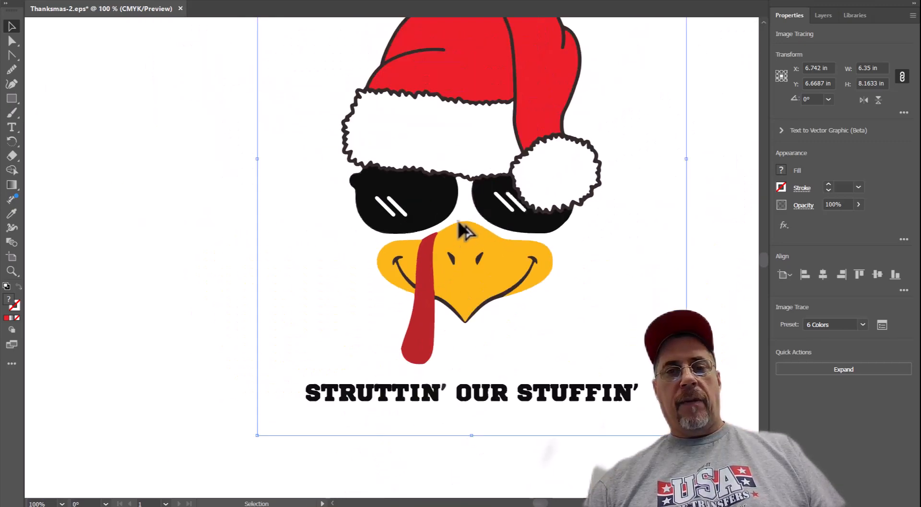
pyautogui.keyDown('alt'); pyautogui.scroll(2, 561, 75); pyautogui.keyUp('alt')
pyautogui.keyDown('alt'); pyautogui.scroll(2, 602, 112); pyautogui.keyUp('alt')
pyautogui.keyDown('alt'); pyautogui.scroll(2, 601, 110); pyautogui.keyUp('alt')
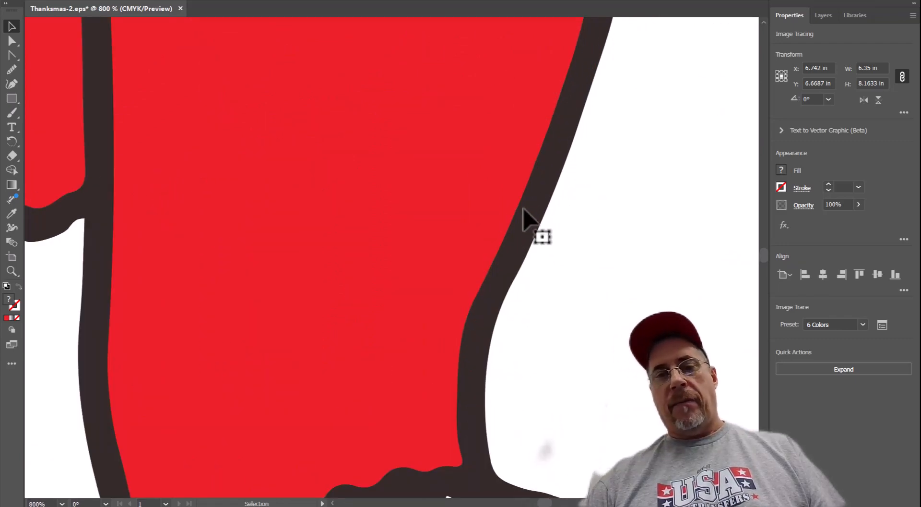
pyautogui.keyDown('alt'); pyautogui.scroll(-5, 403, 261); pyautogui.keyUp('alt')
pyautogui.keyDown('alt'); pyautogui.scroll(-4, 377, 272); pyautogui.keyUp('alt')
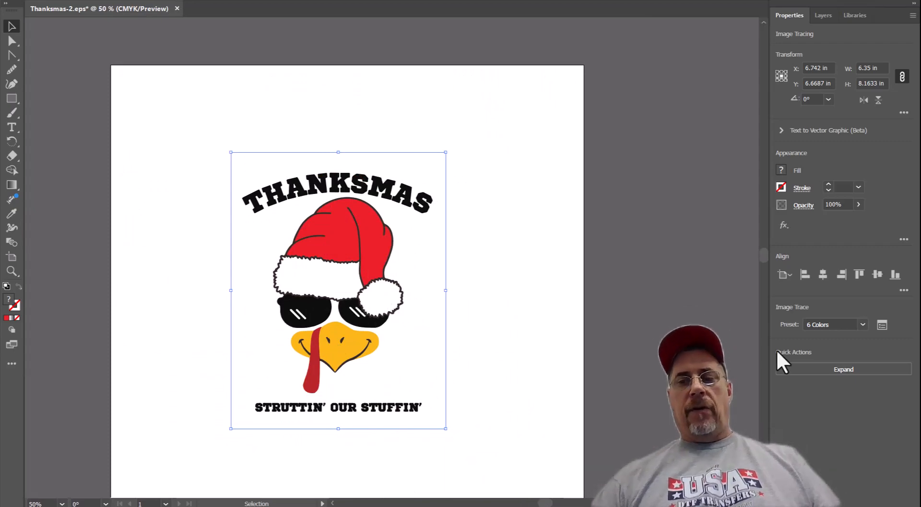
# - Expand the 6 Colors tracing into paths, ungroup them and clear the selection
pyautogui.click(841, 369)
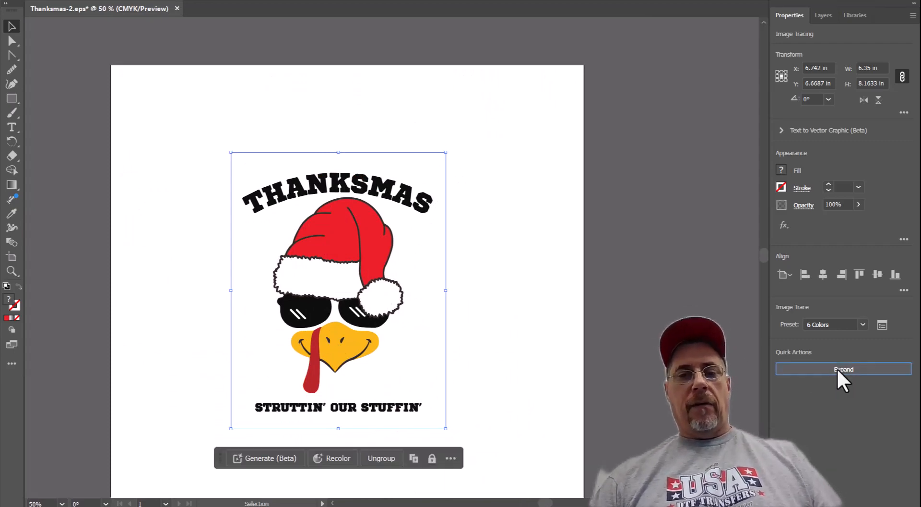
pyautogui.click(383, 459)
pyautogui.click(524, 376)
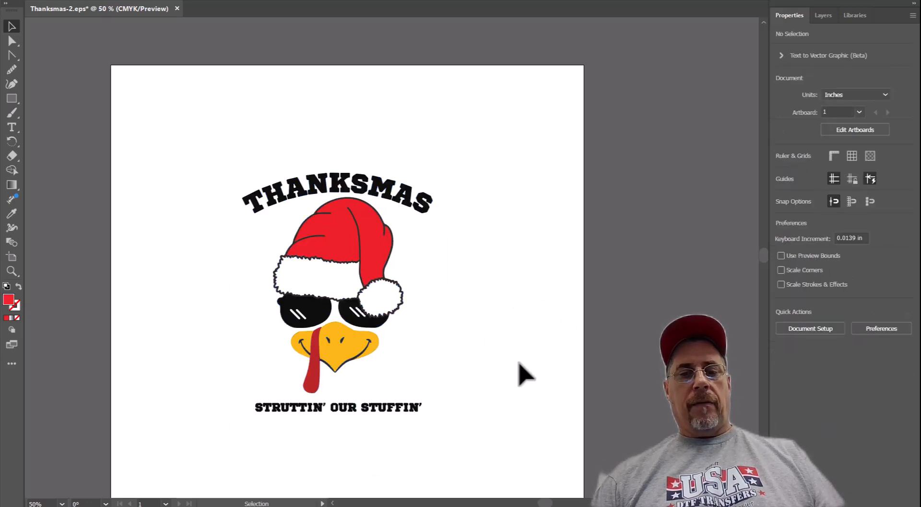
# - Select the white background shape behind the artwork, fill it with green to reveal its extent, and delete it
pyautogui.click(417, 334)
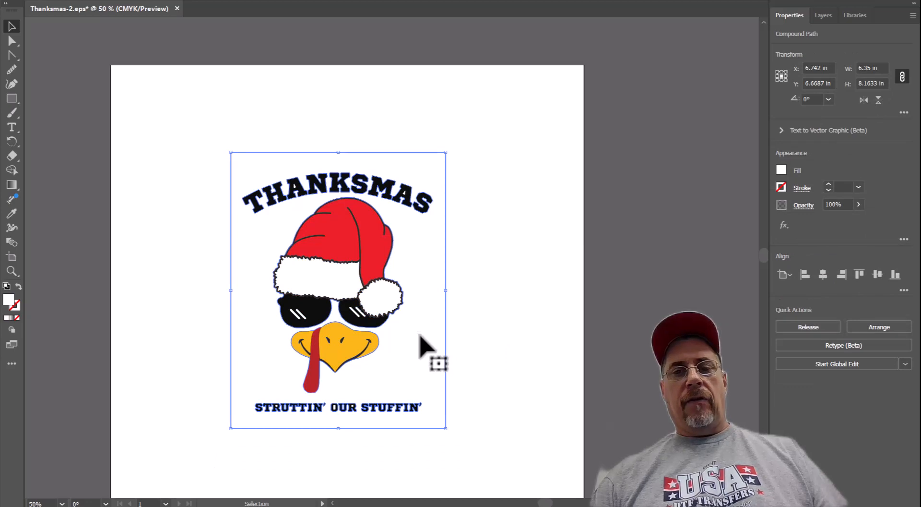
pyautogui.click(781, 170)
pyautogui.click(701, 213)
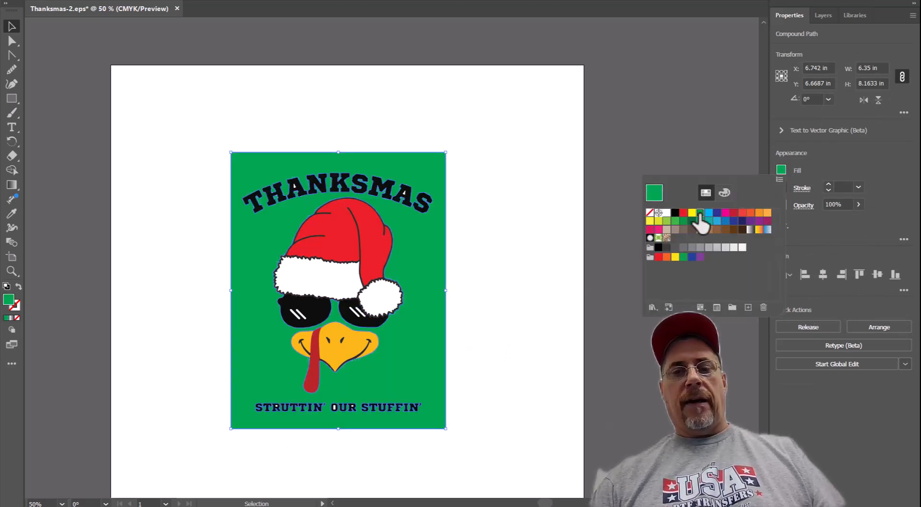
pyautogui.click(499, 191)
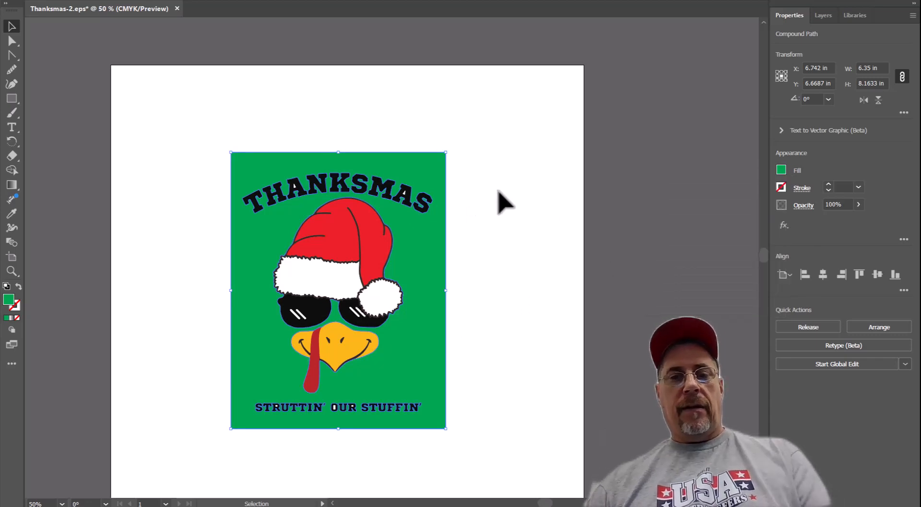
pyautogui.press('Delete')
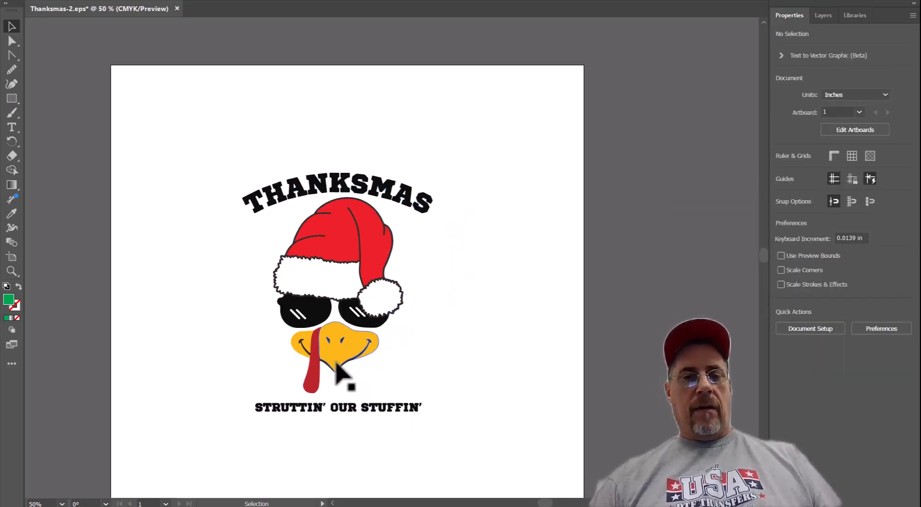
# - Delete the four small dark brown slivers along the lower edge of the left sunglasses lens, above the wattle
pyautogui.scroll(2, 323, 367)
pyautogui.scroll(2, 217, 303)
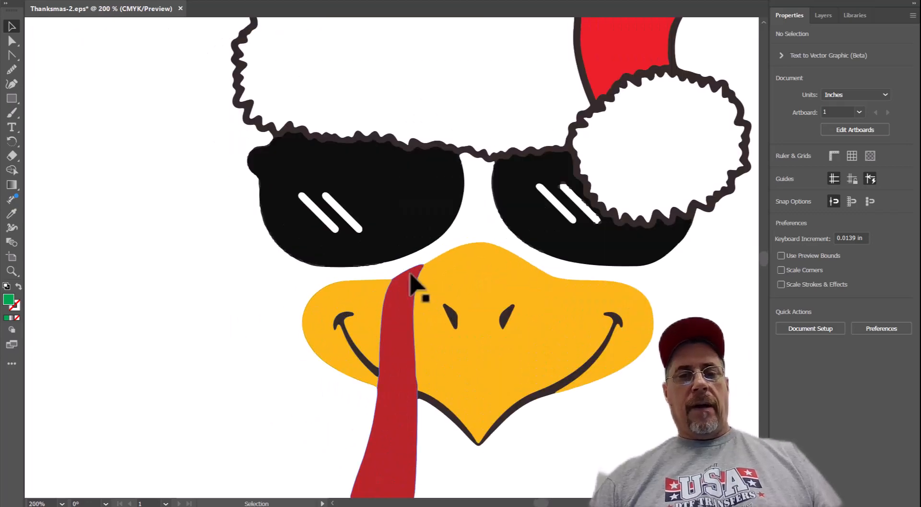
pyautogui.scroll(1, 410, 278)
pyautogui.scroll(4, 340, 264)
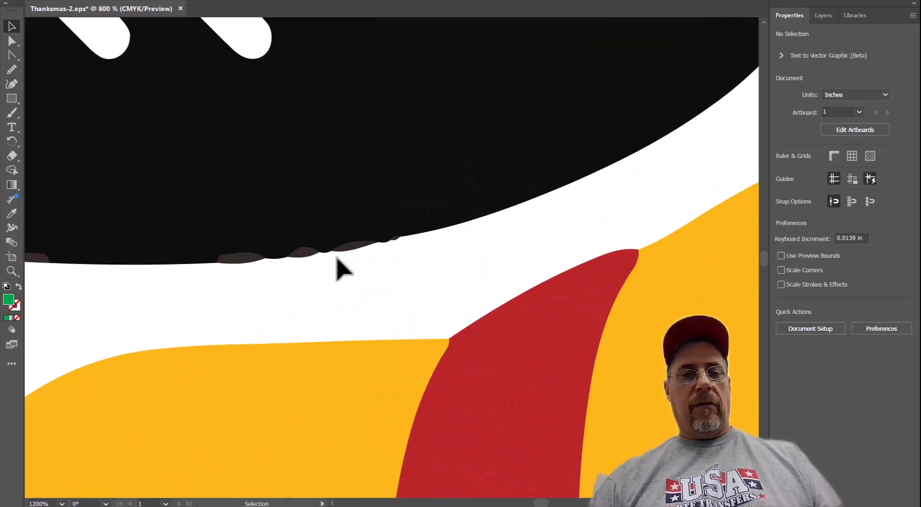
pyautogui.scroll(1, 339, 267)
pyautogui.click(349, 250)
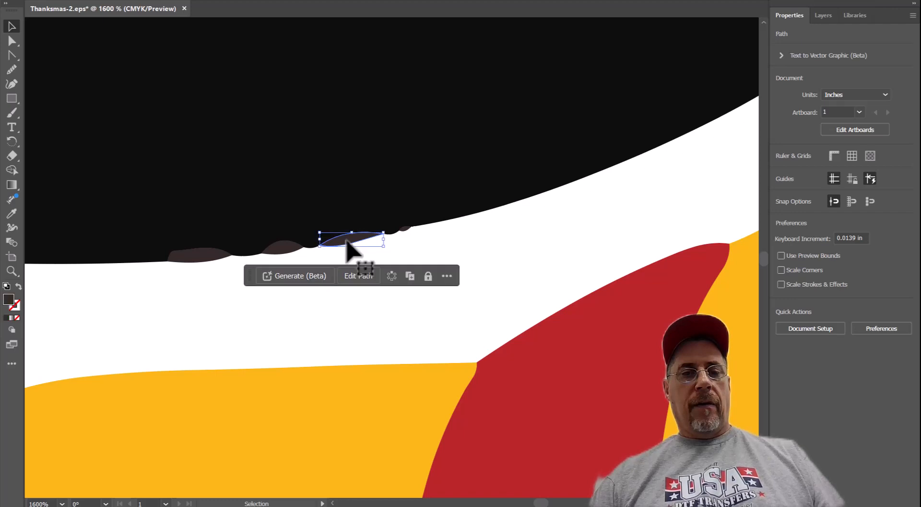
pyautogui.press('Delete')
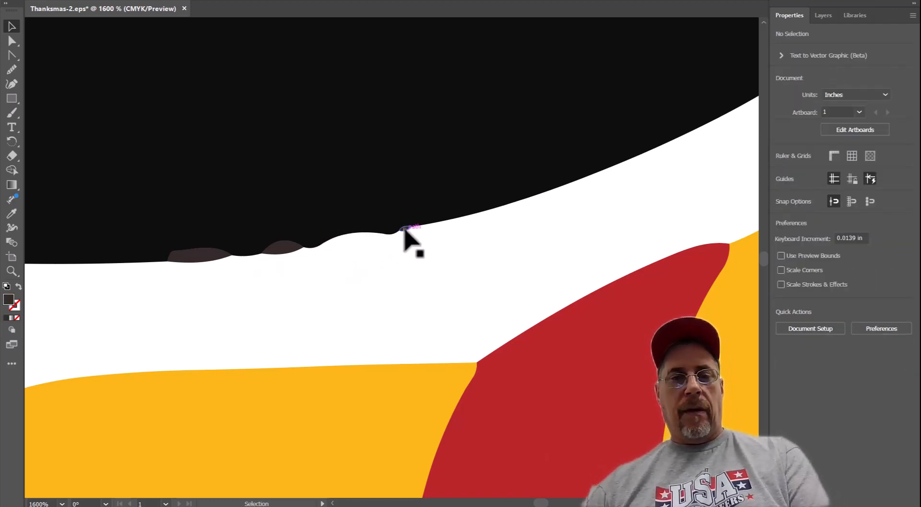
pyautogui.click(405, 230)
pyautogui.press('Delete')
pyautogui.click(290, 247)
pyautogui.press('Delete')
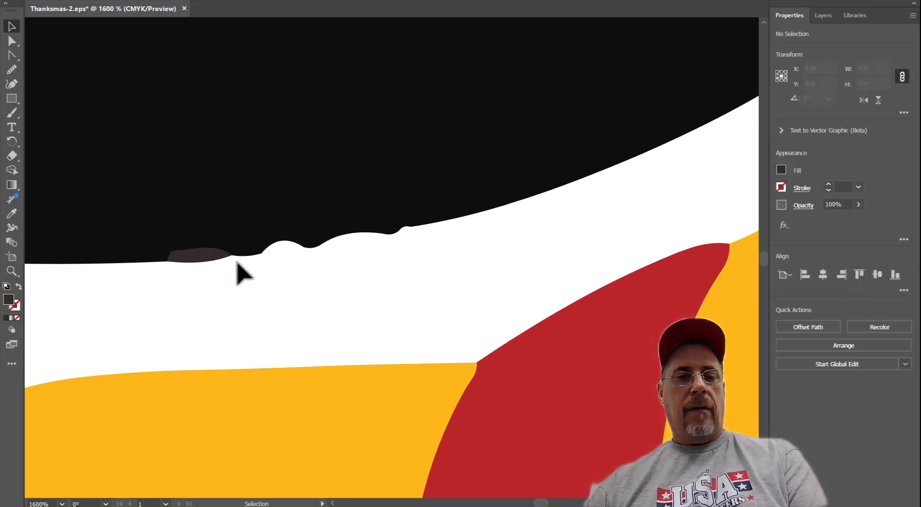
pyautogui.click(205, 258)
pyautogui.press('Delete')
# - With the Direct Selection tool, remove the two anchor points shaping the leftmost notch in the black lens's lower edge
pyautogui.click(309, 218)
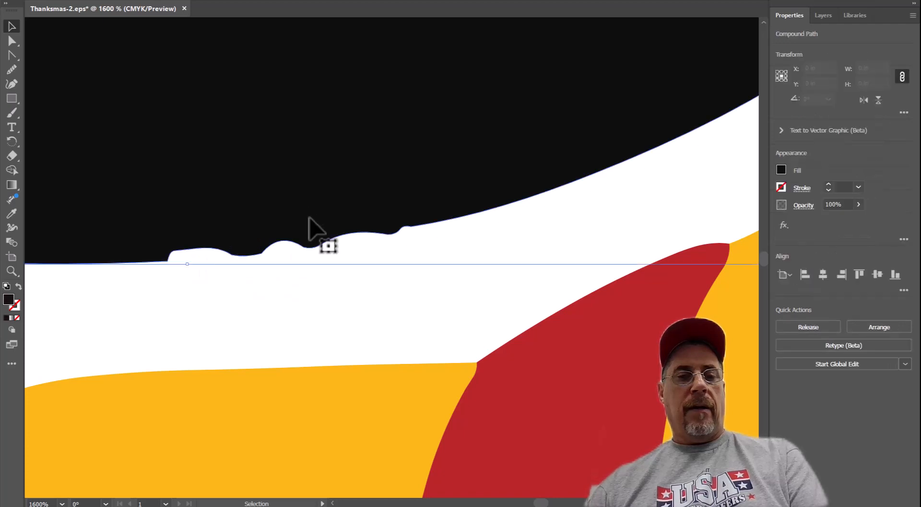
pyautogui.click(12, 42)
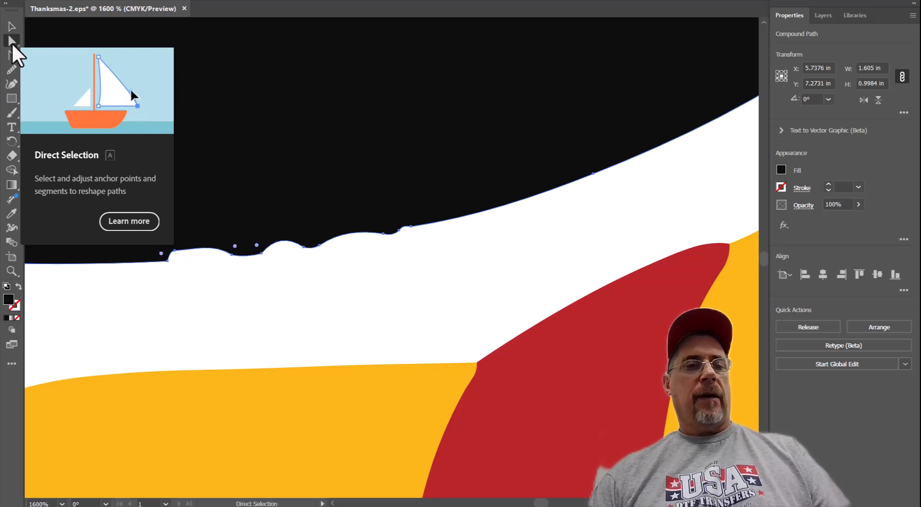
pyautogui.click(173, 250)
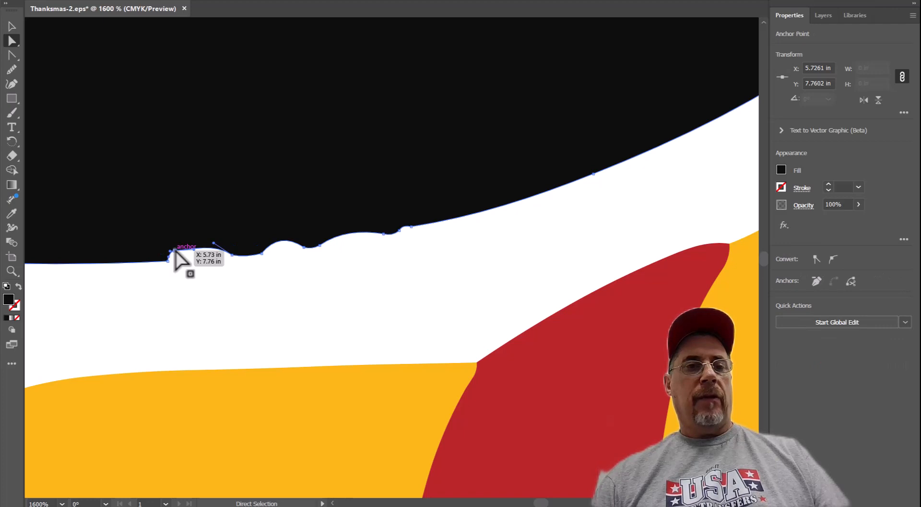
pyautogui.hotkey('ctrl', 'z')
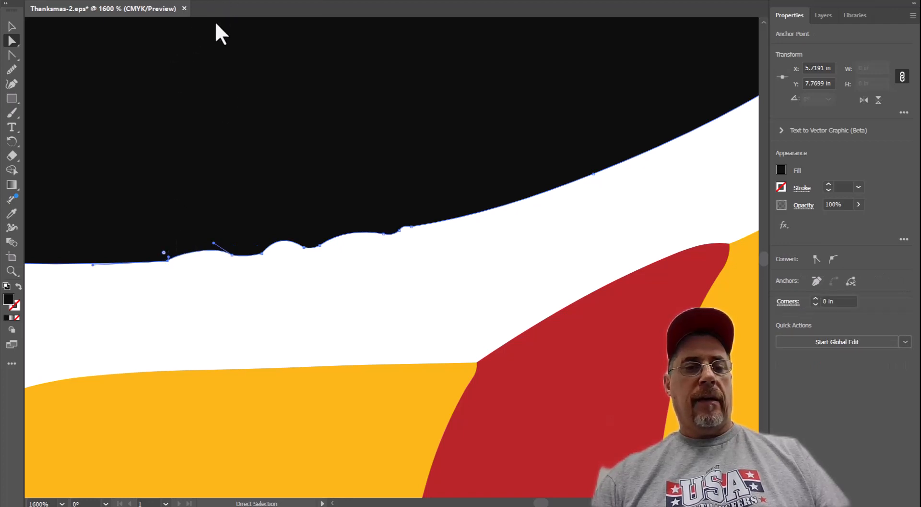
pyautogui.click(232, 255)
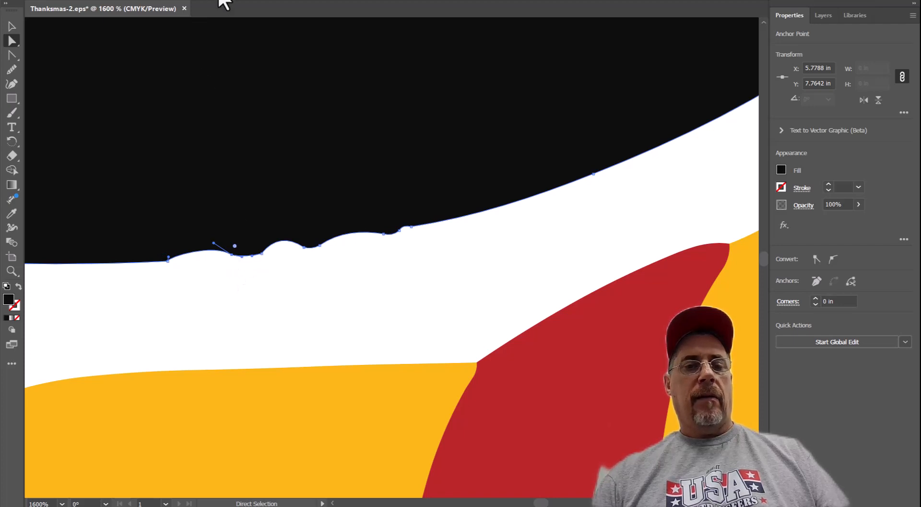
pyautogui.press('Delete')
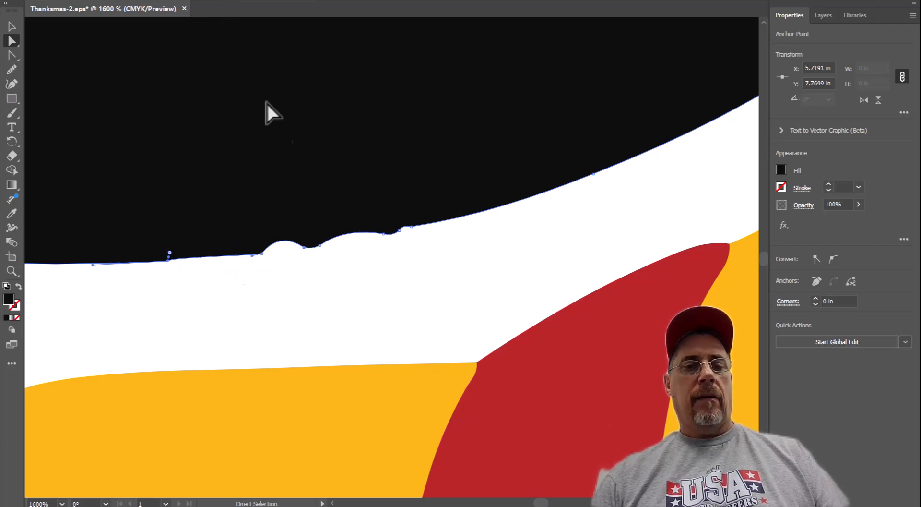
# - Remove the anchor points of the middle notch and the small bump at the right end of the lens's uneven lower edge
pyautogui.click(304, 246)
pyautogui.press('Delete')
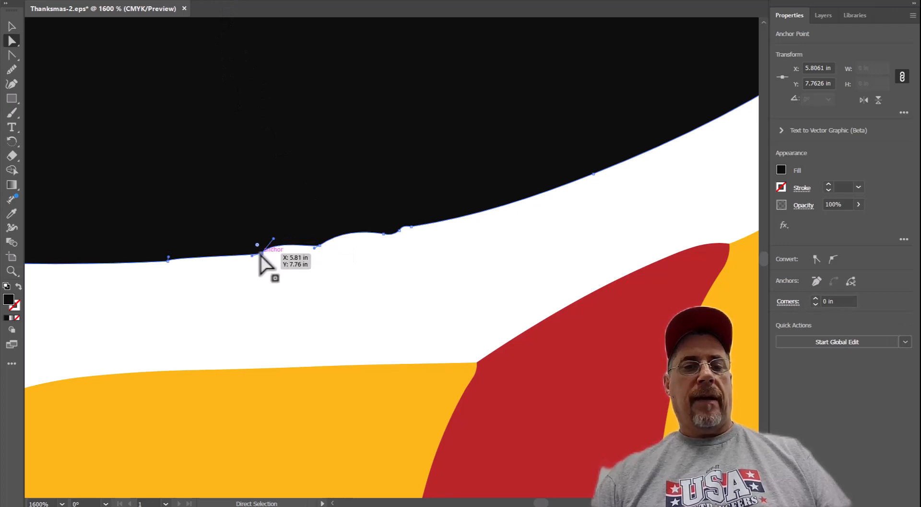
pyautogui.press('Delete')
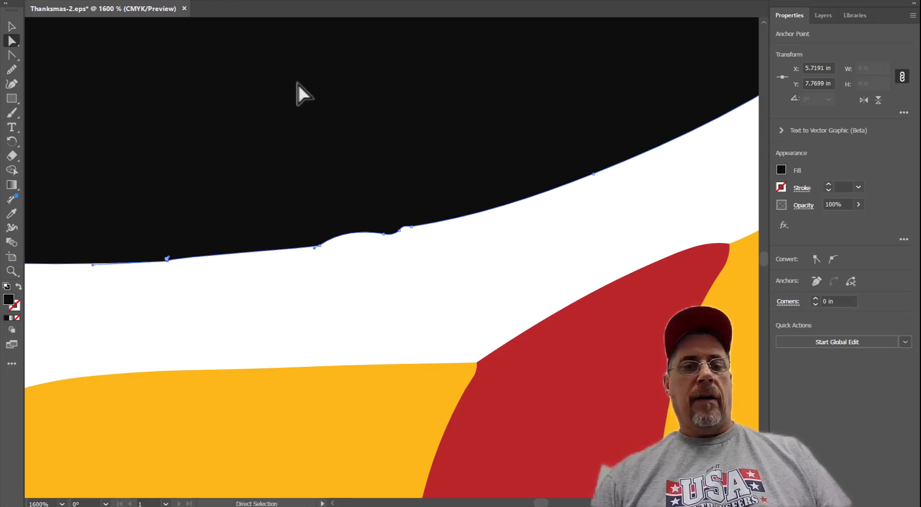
pyautogui.click(400, 228)
pyautogui.click(389, 234)
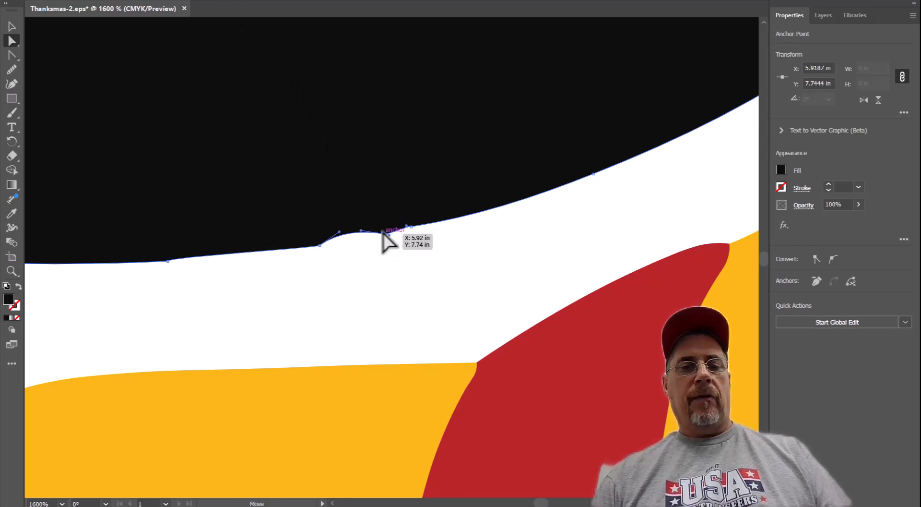
pyautogui.click(217, 0)
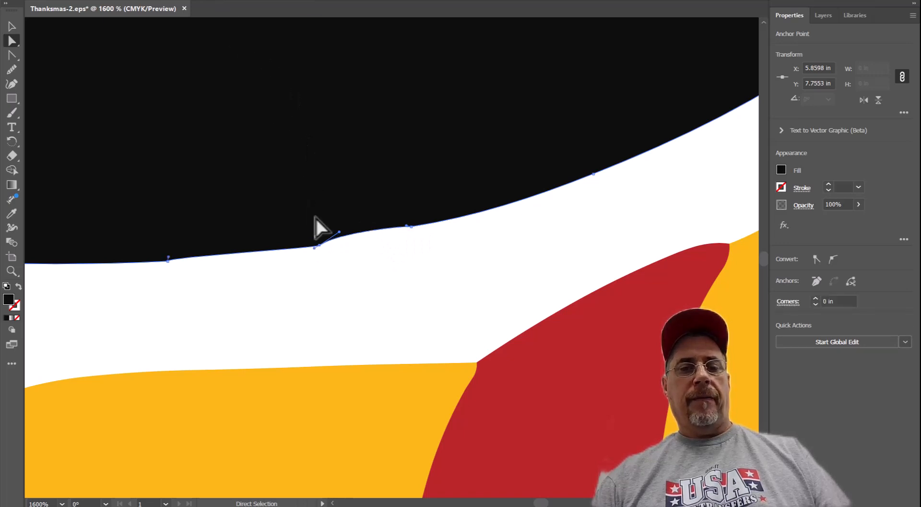
# - Undo the accidental shift of the black lens shape and delete the anchor points of the remaining notch in its lower edge
pyautogui.moveTo(283, 220); pyautogui.dragTo(316, 241)
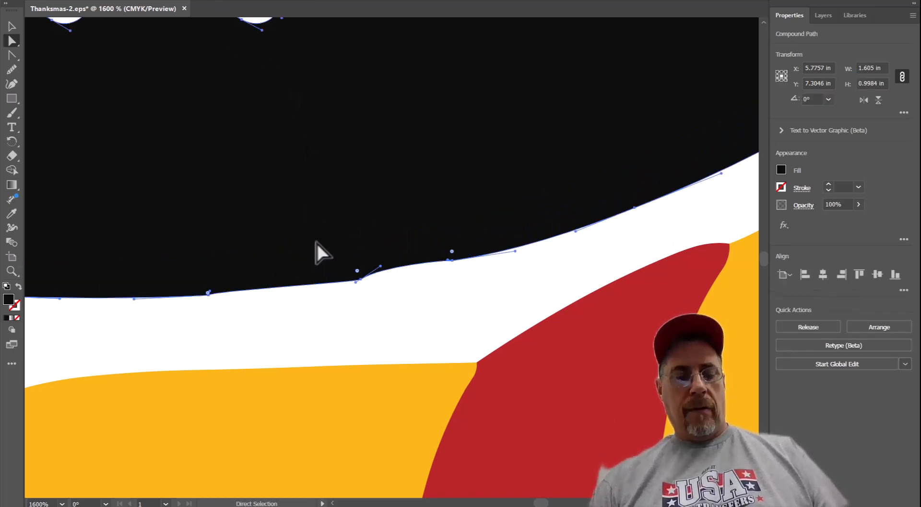
pyautogui.hotkey('ctrl', 'z')
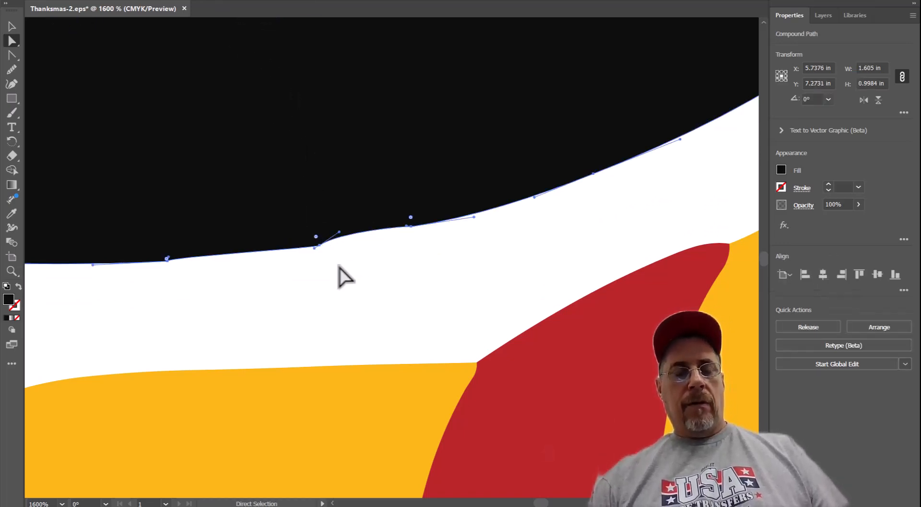
pyautogui.click(320, 245)
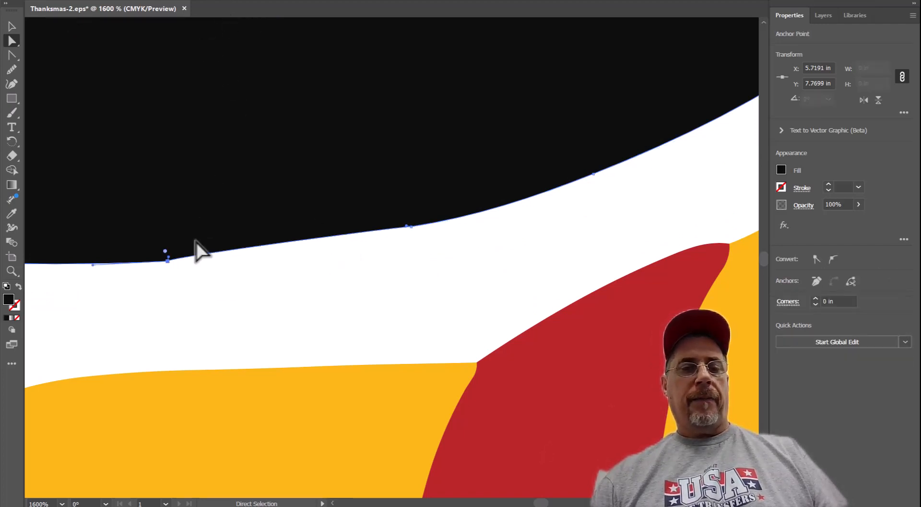
# - Smooth the lens's lower edge by adjusting the direction handles of the anchors on both sides of the removed notch
pyautogui.click(167, 260)
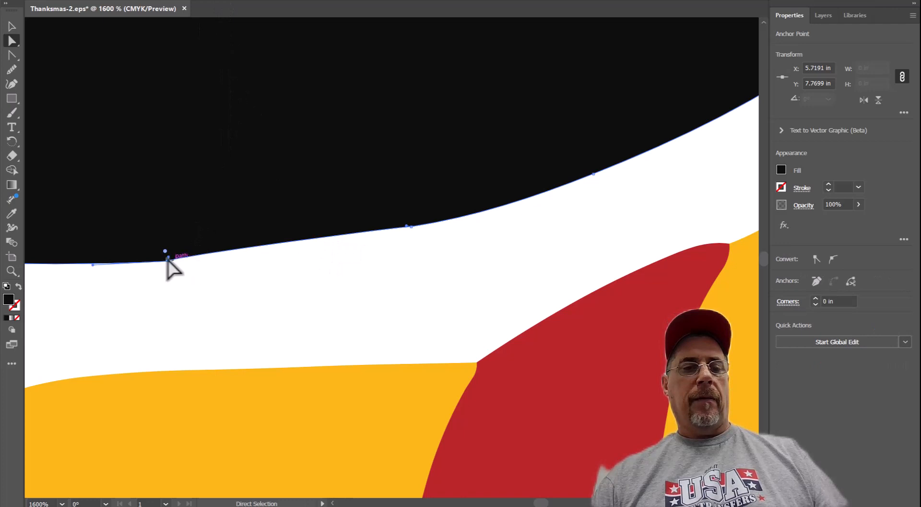
pyautogui.moveTo(168, 257); pyautogui.dragTo(180, 264)
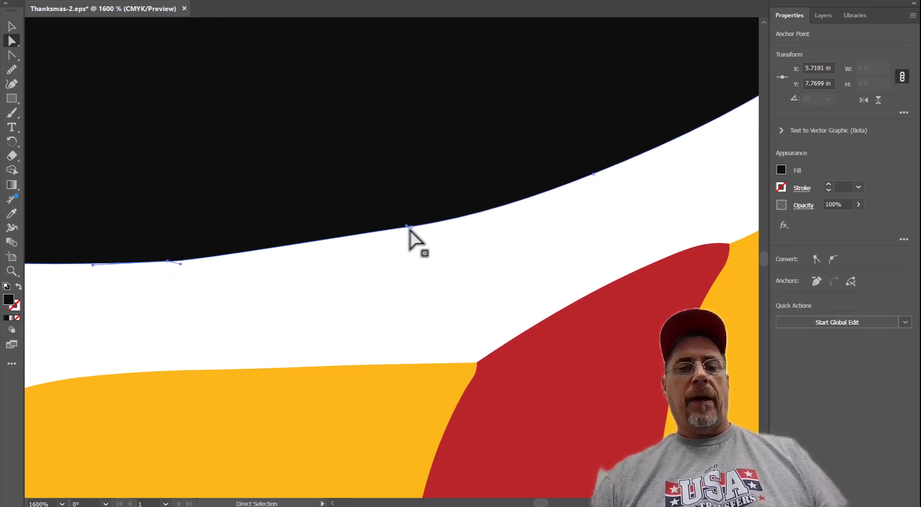
pyautogui.moveTo(406, 225); pyautogui.dragTo(393, 236)
# - Examine the sunglasses, the STRUTTIN' OUR STUFFIN' lettering and the whole artwork for trace quality, and clear the selection
pyautogui.scroll(-4, 392, 267)
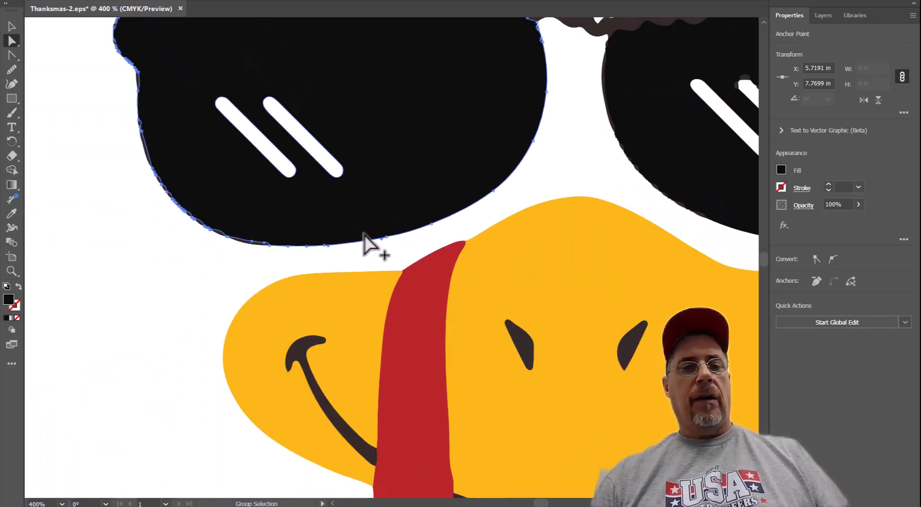
pyautogui.scroll(-3, 365, 196)
pyautogui.scroll(3, 492, 137)
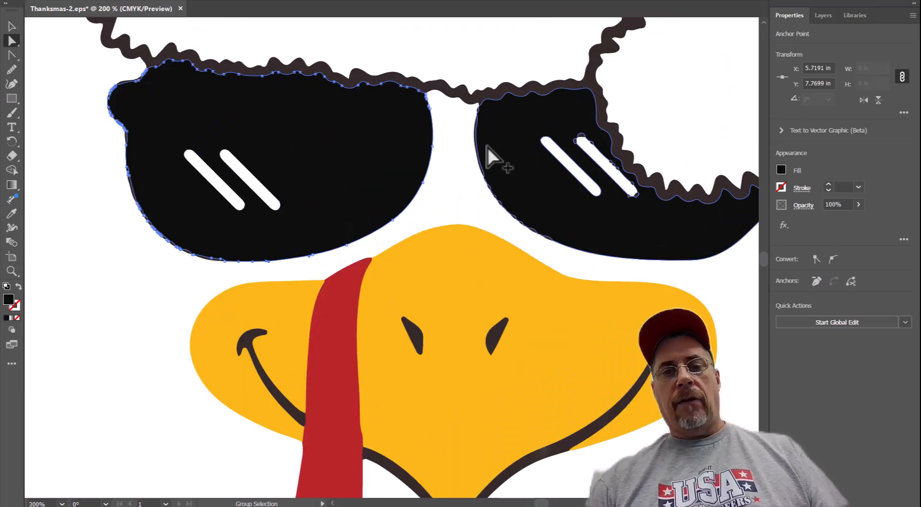
pyautogui.scroll(-3, 319, 197)
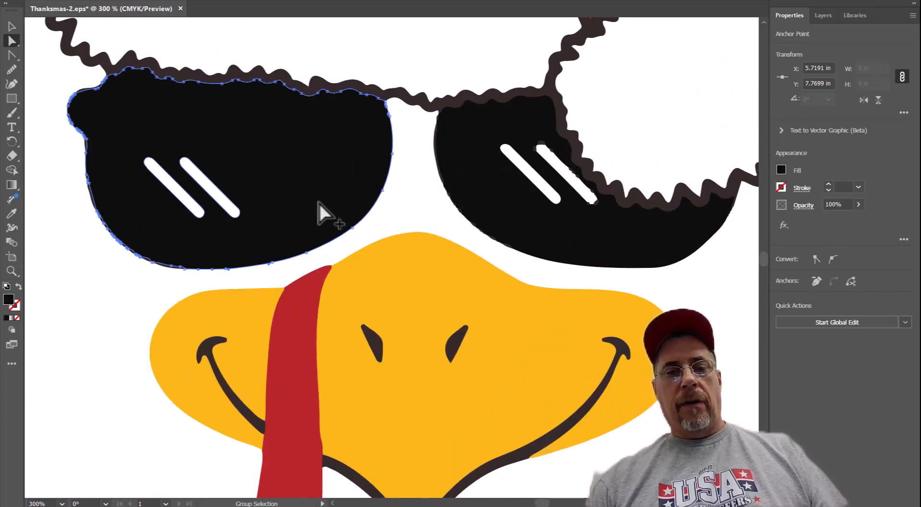
pyautogui.scroll(-3, 322, 208)
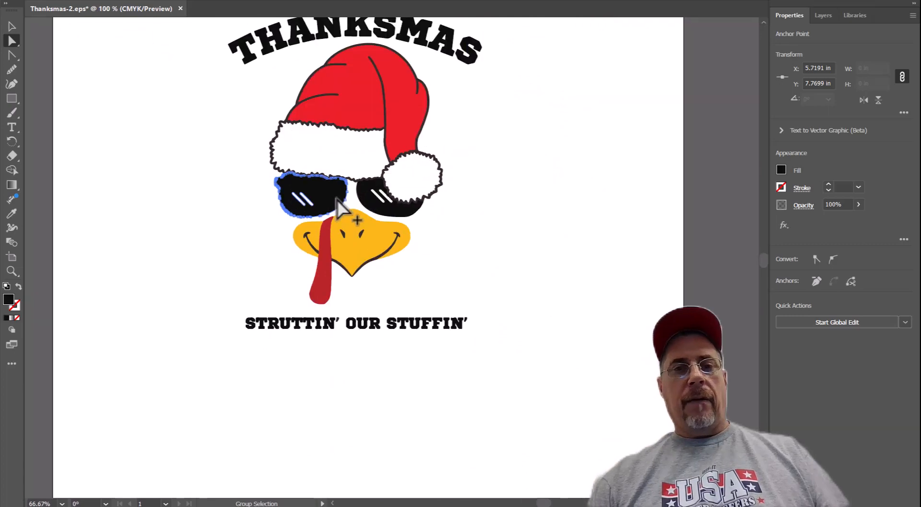
pyautogui.scroll(5, 395, 326)
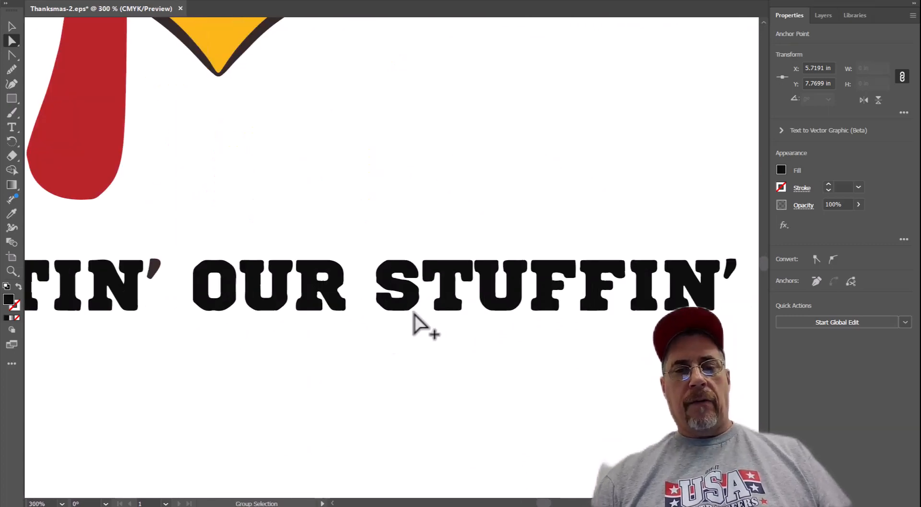
pyautogui.scroll(1, 430, 303)
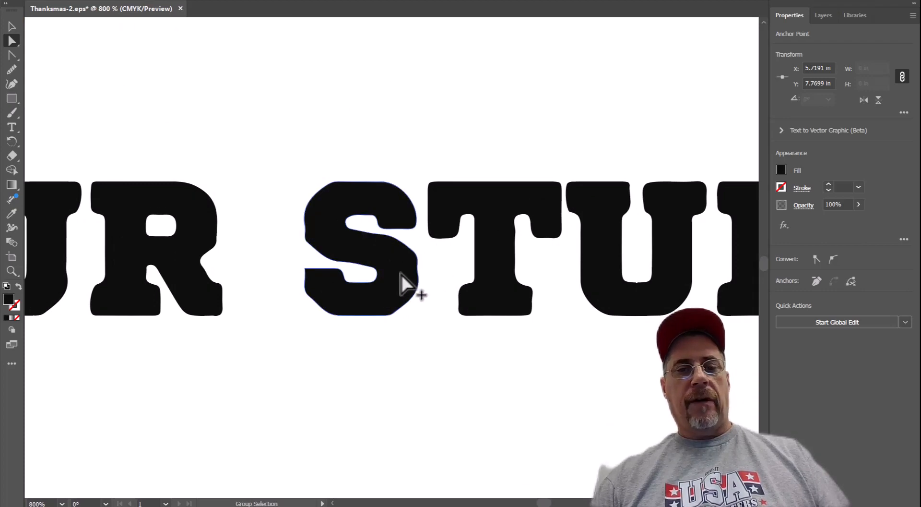
pyautogui.scroll(-6, 406, 287)
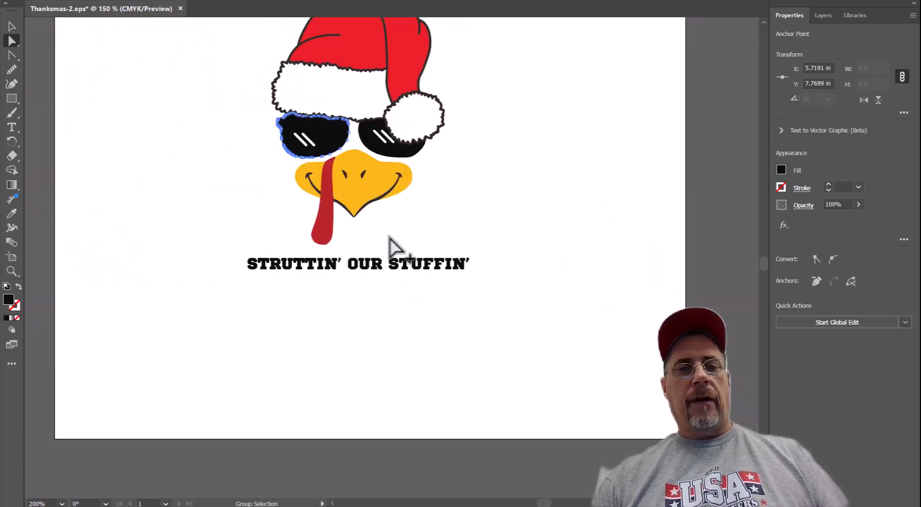
pyautogui.scroll(-2, 373, 121)
pyautogui.scroll(2, 366, 62)
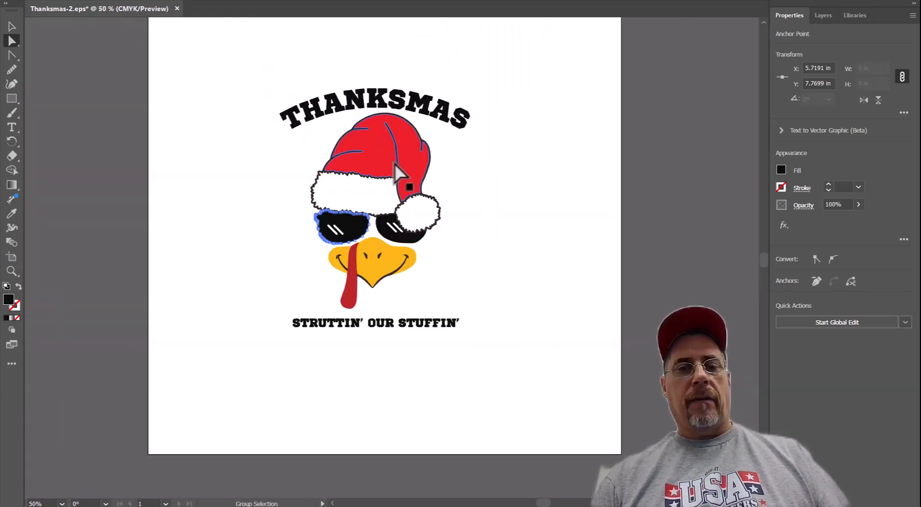
pyautogui.click(657, 121)
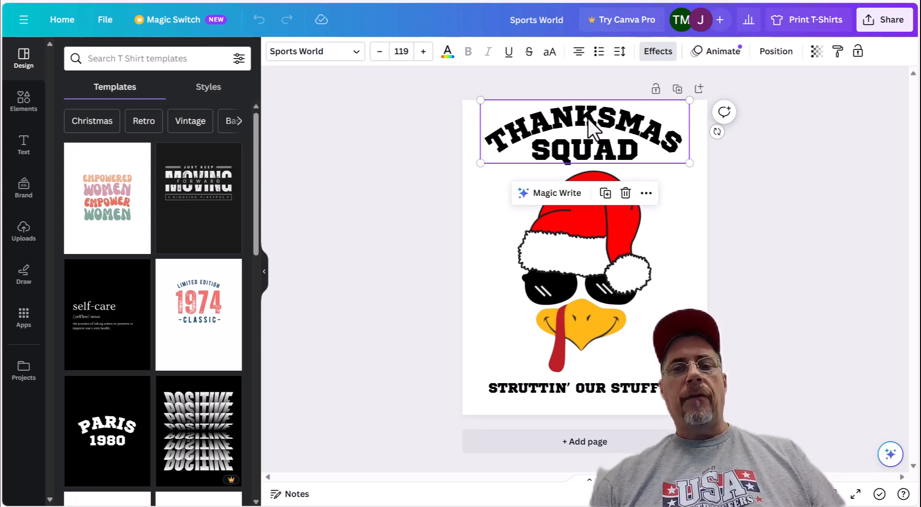
# - In Canva, check which font the THANKSMAS SQUAD heading uses and open the Sports World font page on dafont.com
pyautogui.click(590, 124)
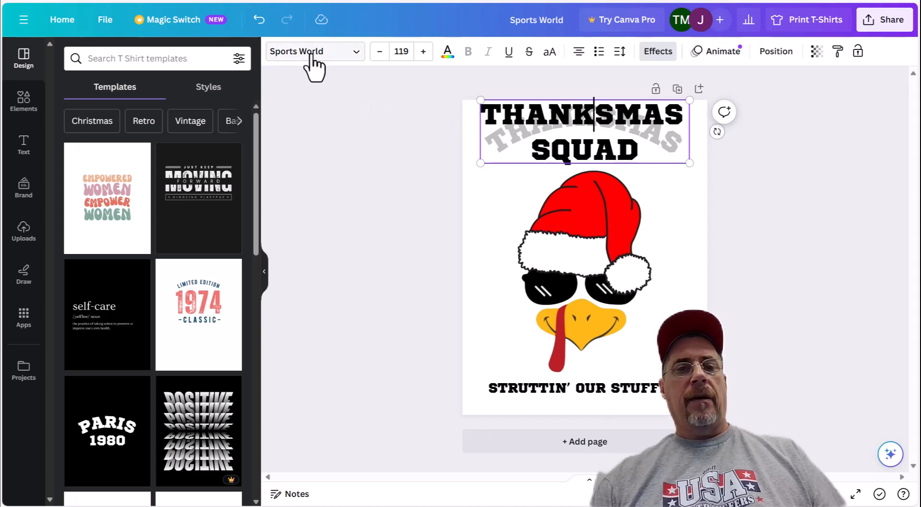
pyautogui.press('Escape')
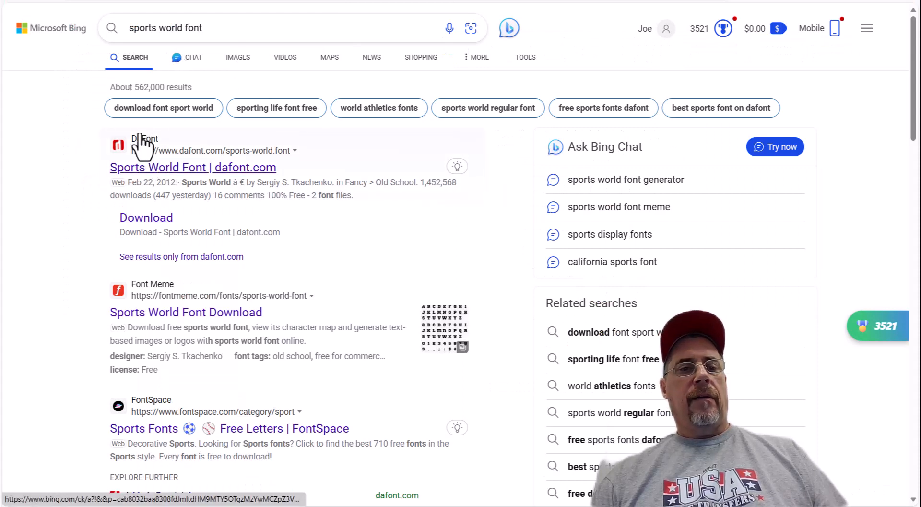
pyautogui.click(203, 167)
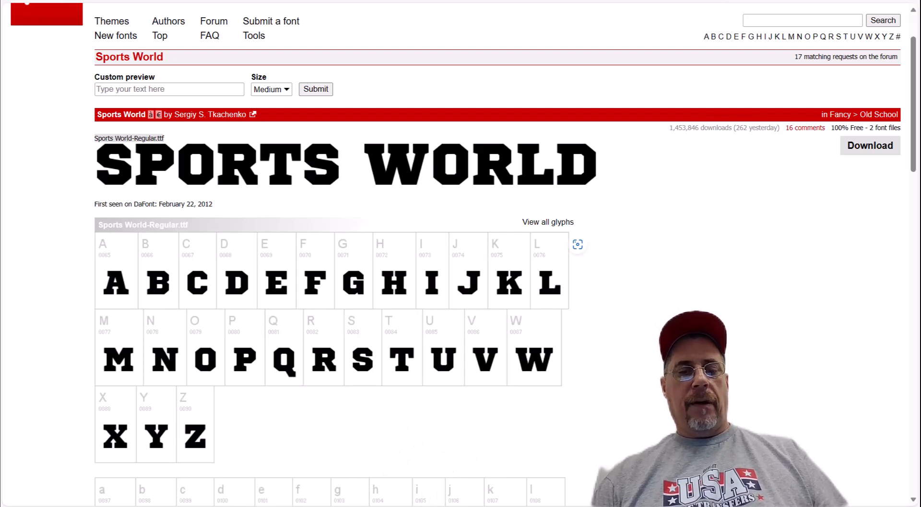
# - Switch back to Illustrator and save the artwork on the computer's Desktop as Thanksmas-3 in Illustrator EPS format with the Illustrator 2020 EPS version
pyautogui.hotkey('alt', 'Tab')
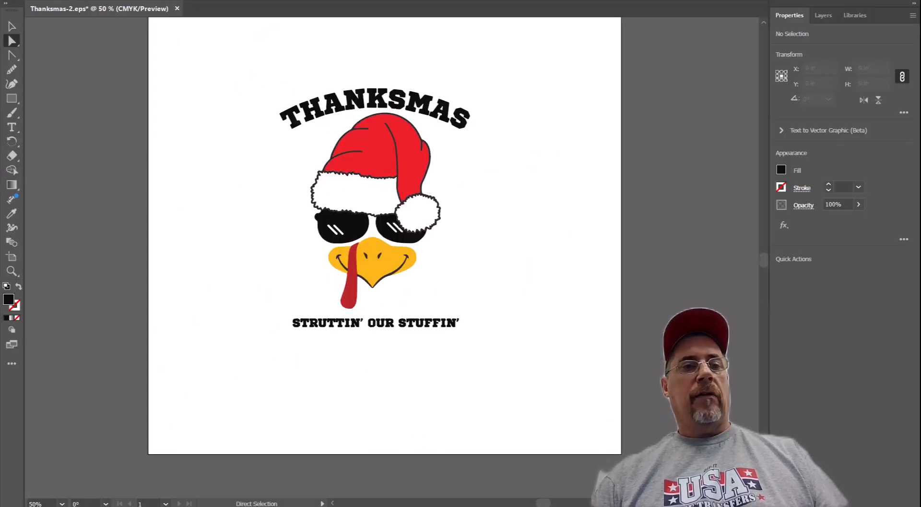
pyautogui.click(56, 0)
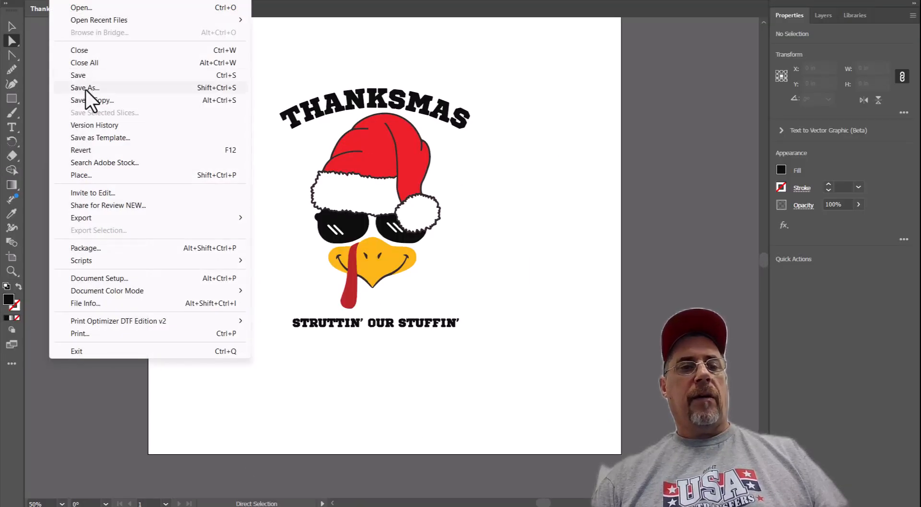
pyautogui.click(85, 88)
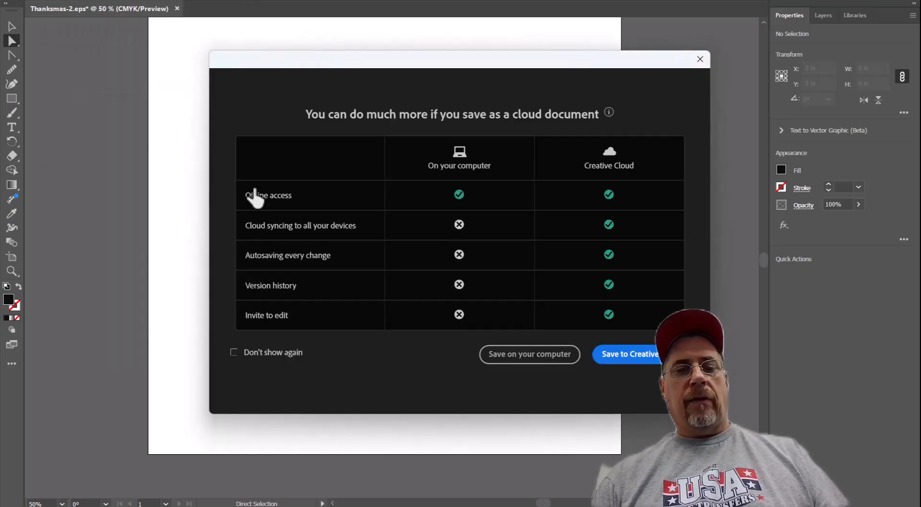
pyautogui.click(494, 352)
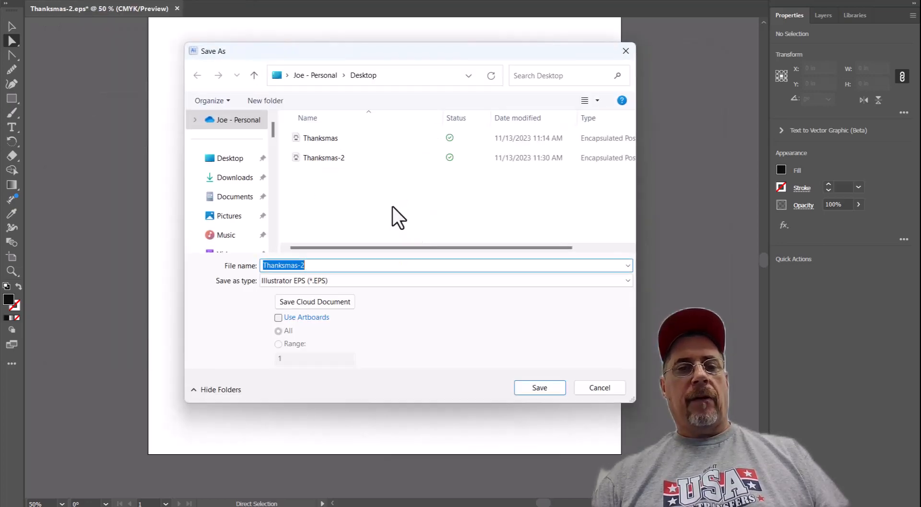
pyautogui.click(336, 159)
pyautogui.doubleClick(325, 267)
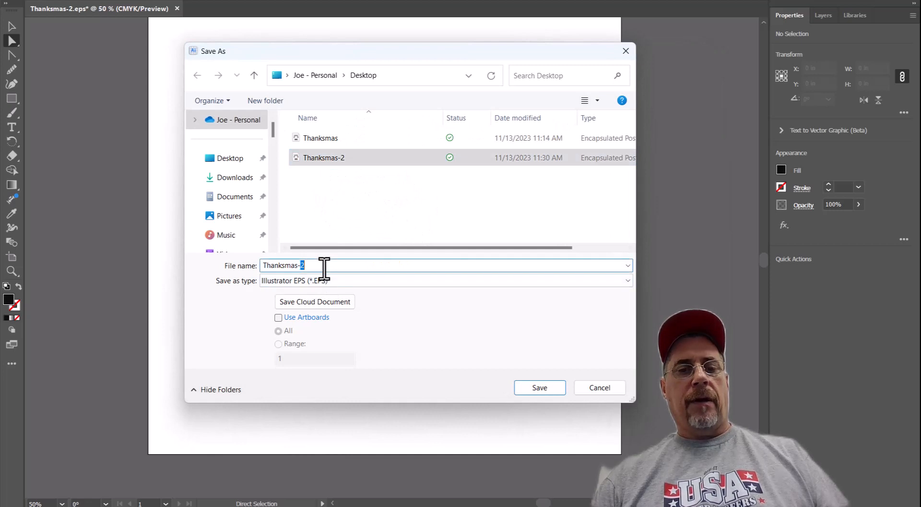
pyautogui.write('3')
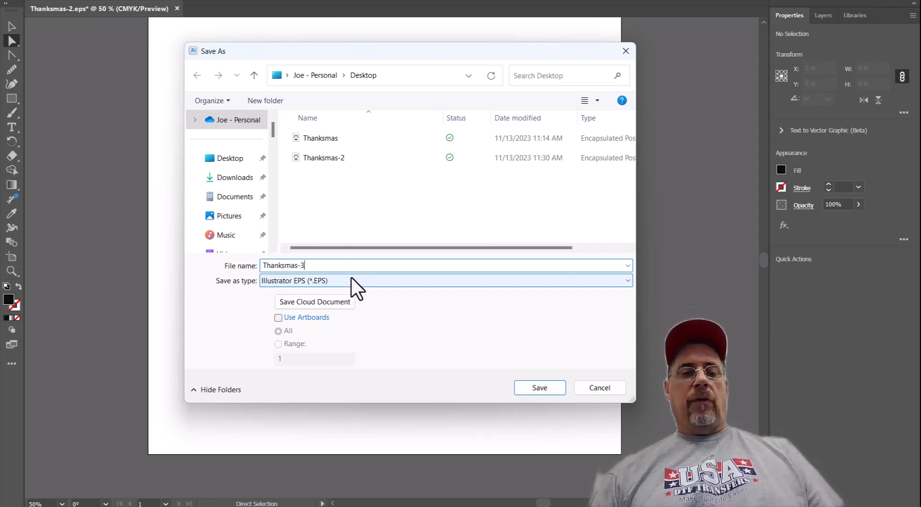
pyautogui.click(541, 386)
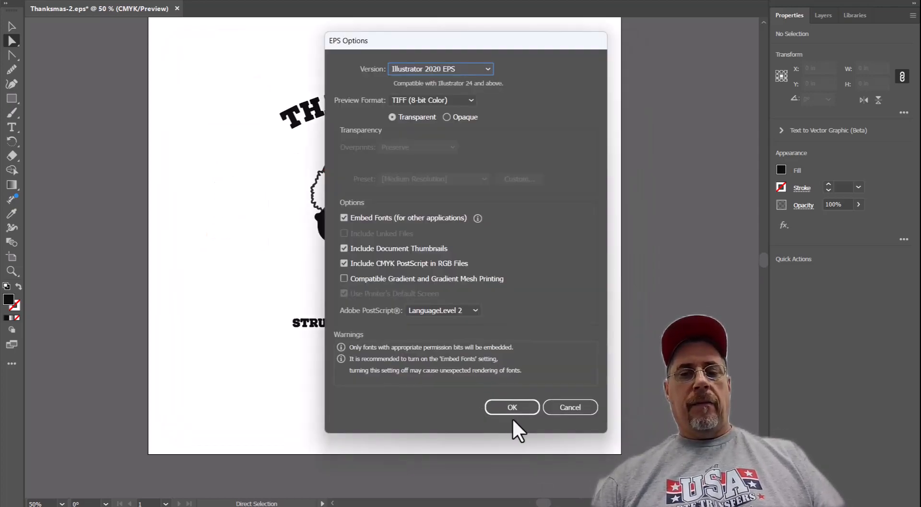
pyautogui.click(510, 409)
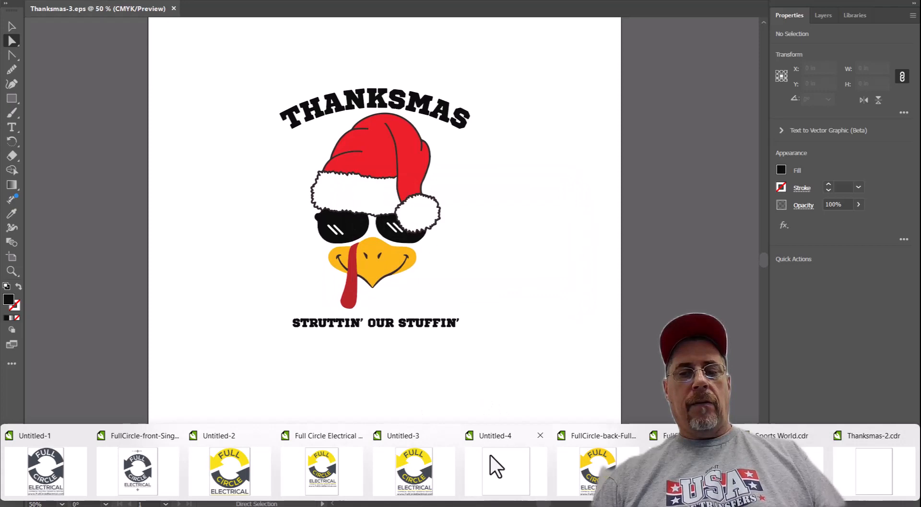
# - Switch to CorelDRAW and open the Thanksmas-3 file from the Desktop, importing its text as curves
pyautogui.click(490, 455)
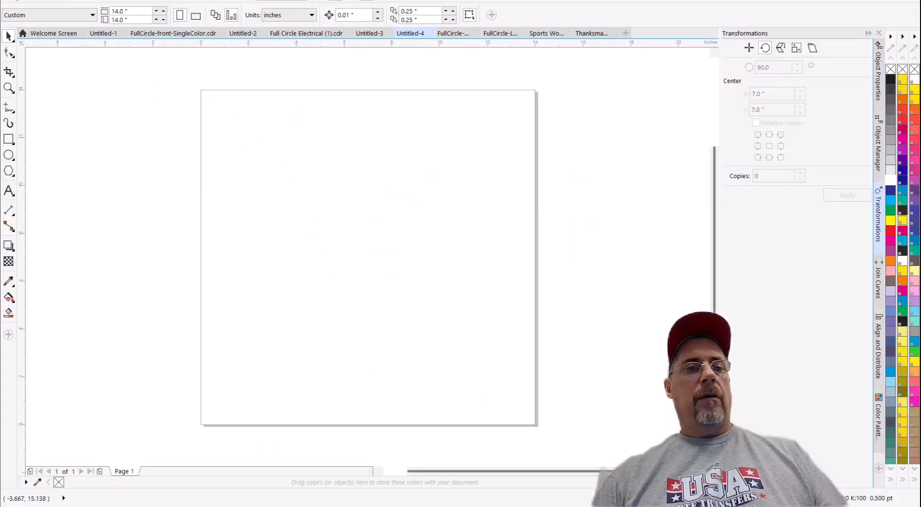
pyautogui.click(16, 2)
pyautogui.click(25, 19)
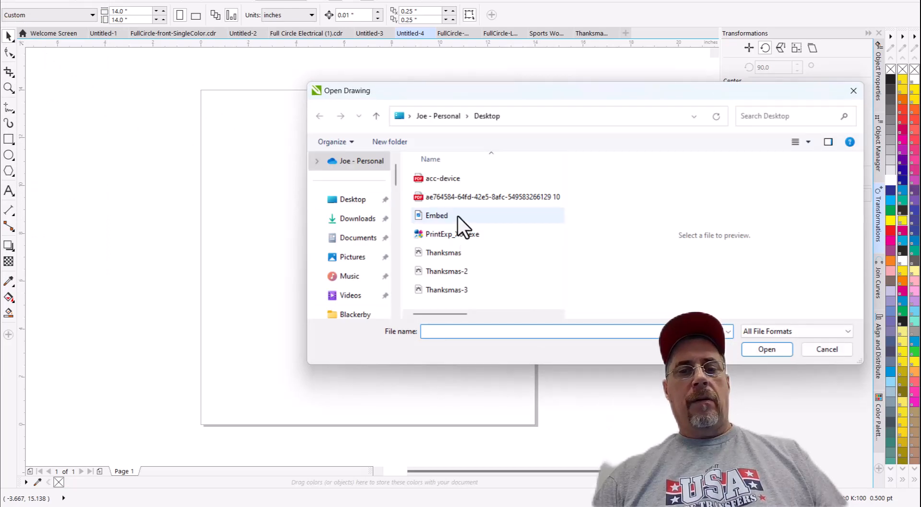
pyautogui.click(449, 290)
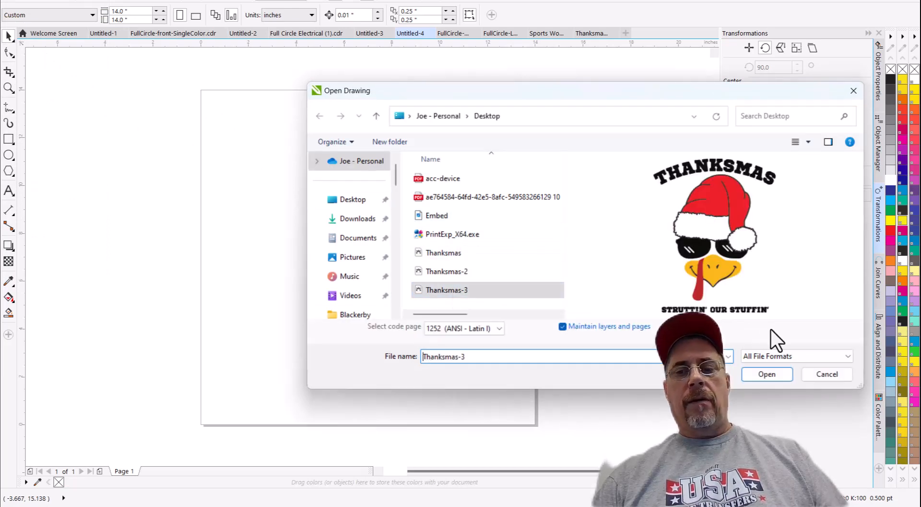
pyautogui.click(766, 377)
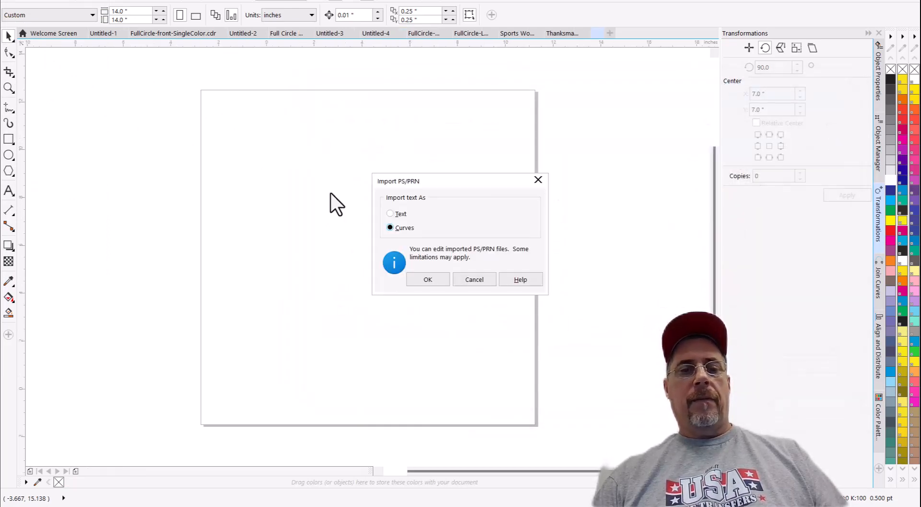
pyautogui.click(436, 282)
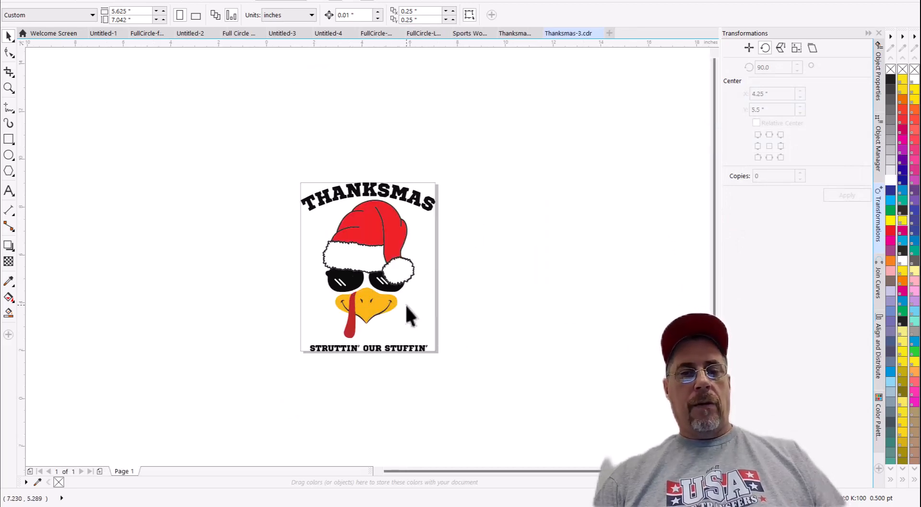
# - Delete the dark brown slivers along the outer side and the lower outer curve of the left sunglasses lens
pyautogui.scroll(2, 342, 307)
pyautogui.scroll(2, 342, 308)
pyautogui.scroll(2, 458, 365)
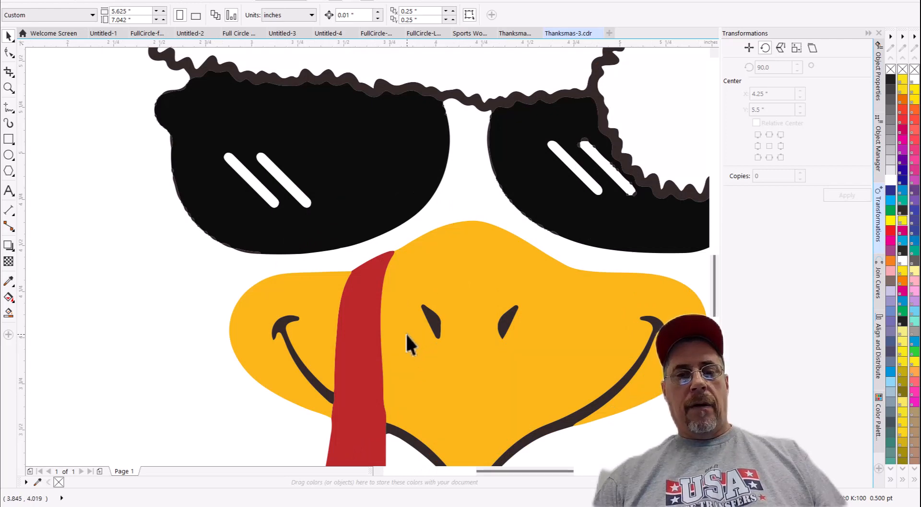
pyautogui.scroll(2, 181, 226)
pyautogui.scroll(-1, 164, 144)
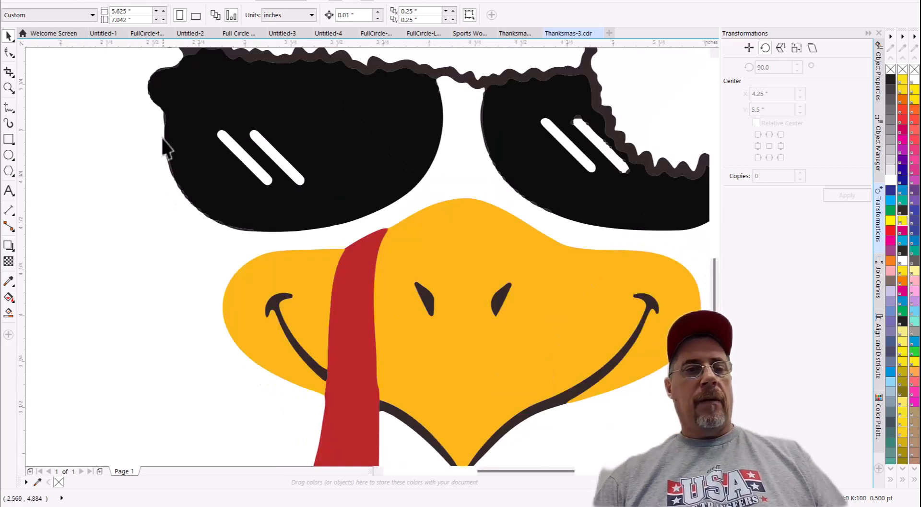
pyautogui.scroll(2, 149, 117)
pyautogui.moveTo(139, 93); pyautogui.dragTo(248, 325)
pyautogui.press('Delete')
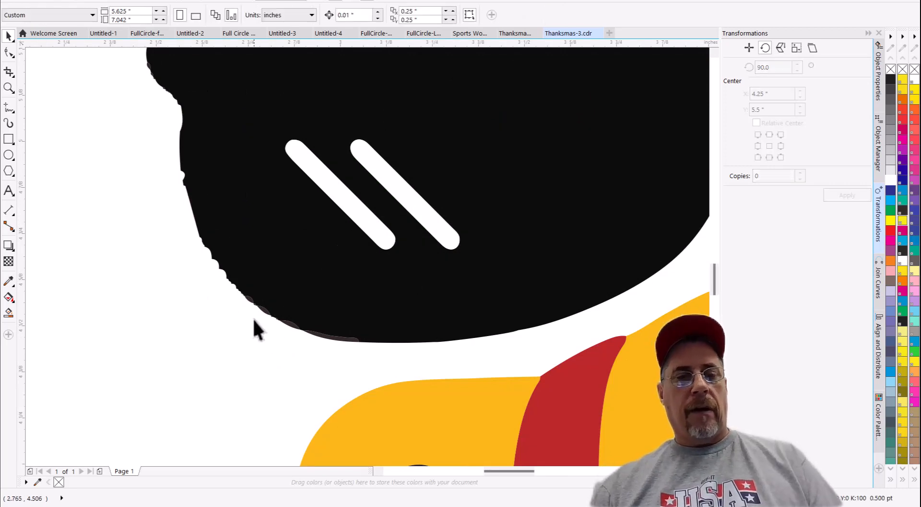
pyautogui.moveTo(185, 278); pyautogui.dragTo(369, 377)
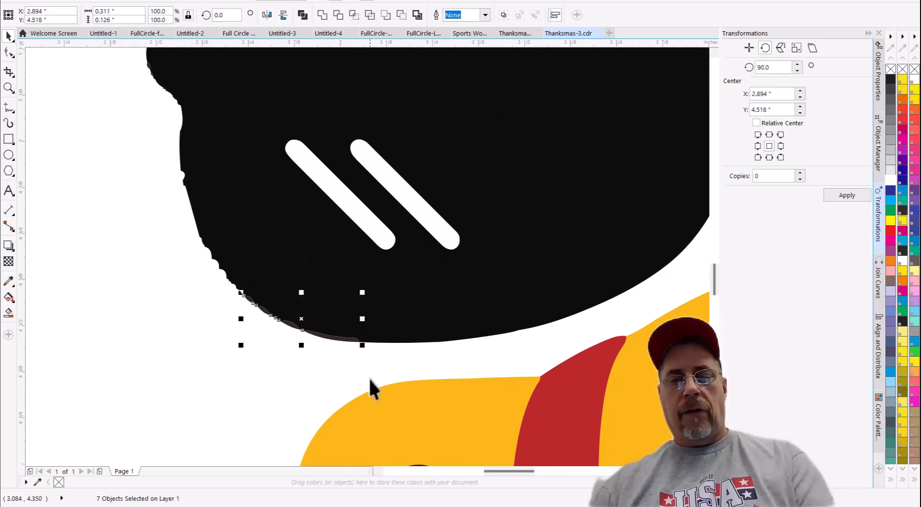
pyautogui.press('Delete')
# - Select the left sunglasses lens for node editing and delete the jagged nodes along its outer side and lower outer curve
pyautogui.click(9, 52)
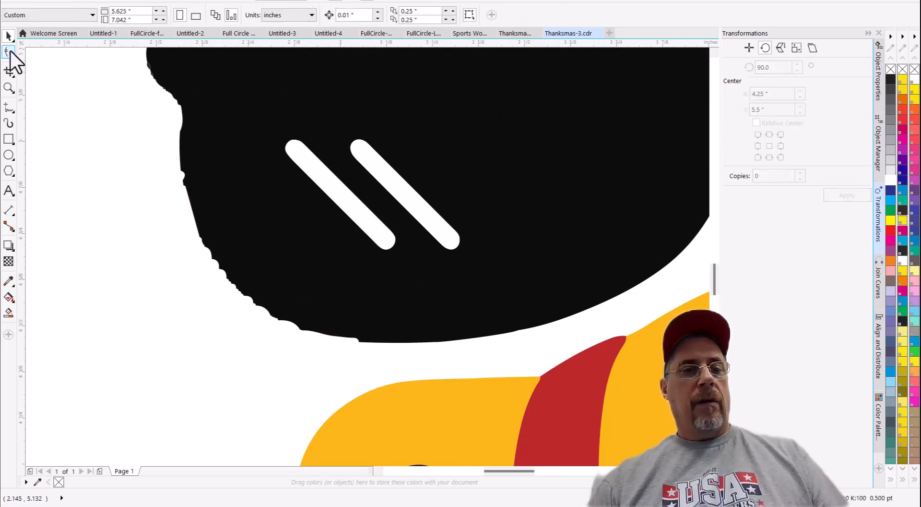
pyautogui.click(221, 217)
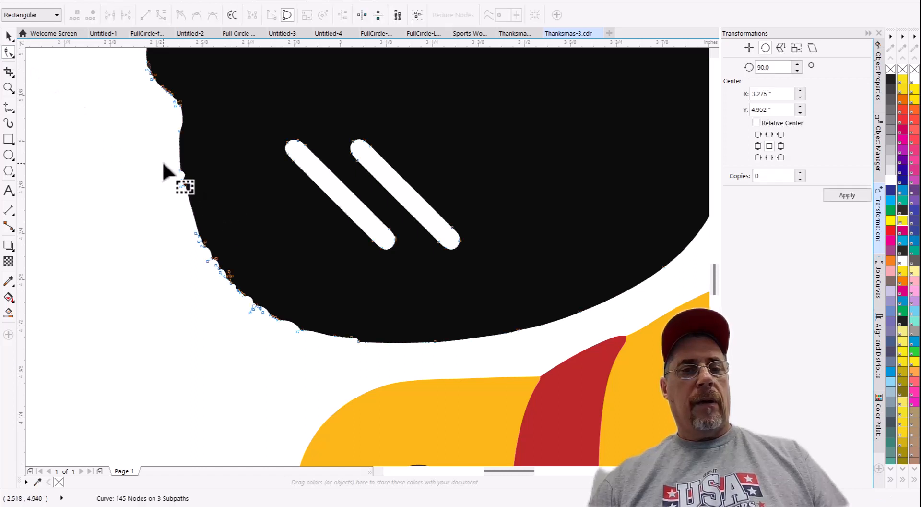
pyautogui.moveTo(163, 163); pyautogui.dragTo(314, 382)
pyautogui.press('Delete')
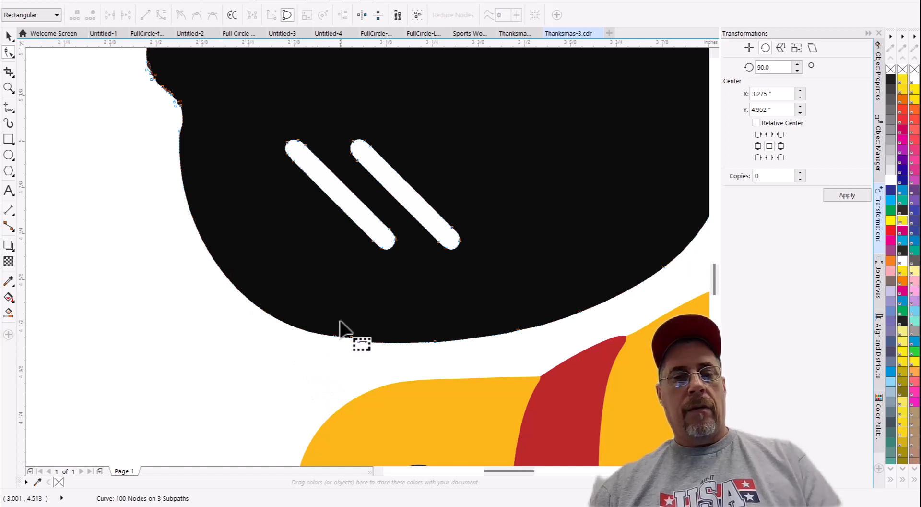
# - Smooth the left lens's bottom edge by deleting its surplus nodes, adding one on the lower outer curve and removing the kinked node beside it
pyautogui.moveTo(347, 319); pyautogui.dragTo(437, 358)
pyautogui.press('Delete')
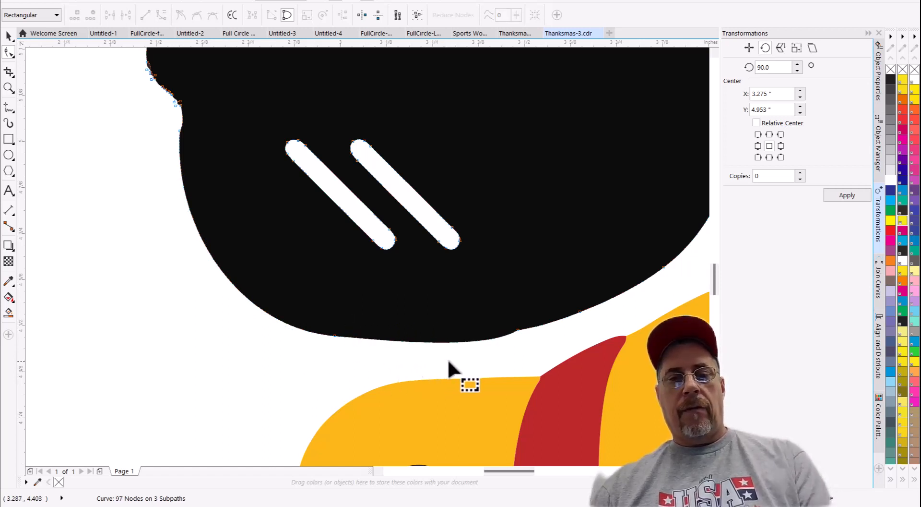
pyautogui.moveTo(475, 305); pyautogui.dragTo(534, 360)
pyautogui.press('Delete')
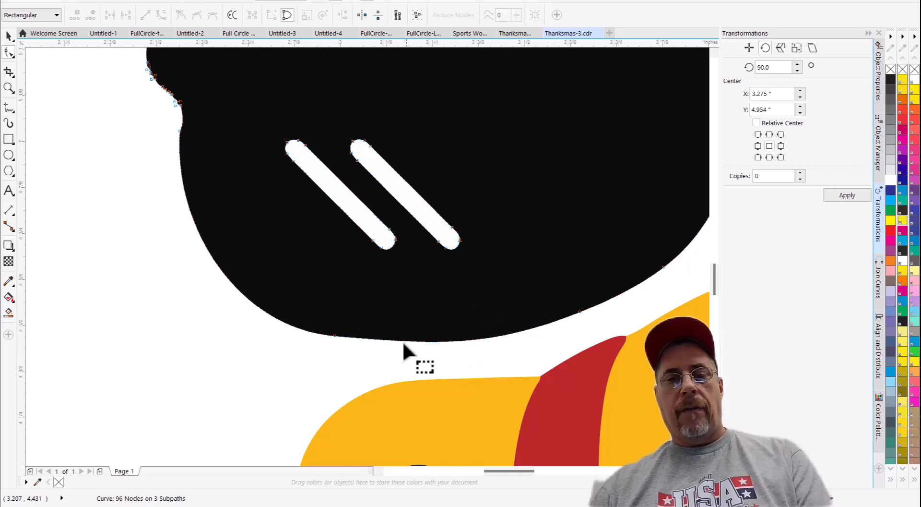
pyautogui.doubleClick(283, 320)
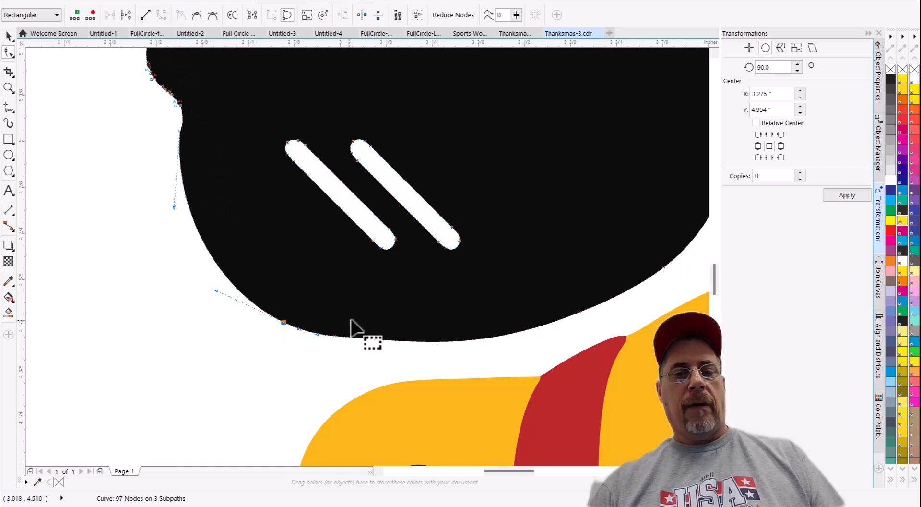
pyautogui.moveTo(359, 316); pyautogui.dragTo(329, 356)
pyautogui.press('Delete')
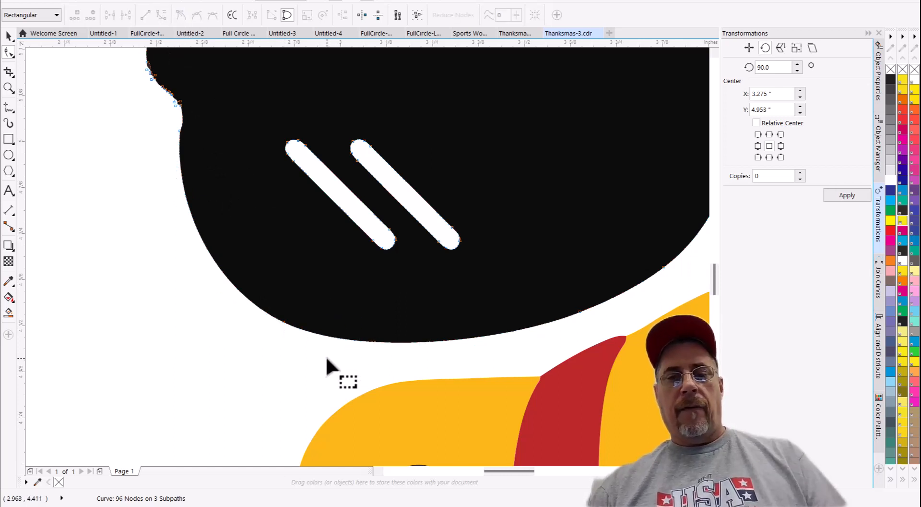
# - Delete the long dark brown sliver along the inner side of the right sunglasses lens
pyautogui.scroll(-1, 353, 358)
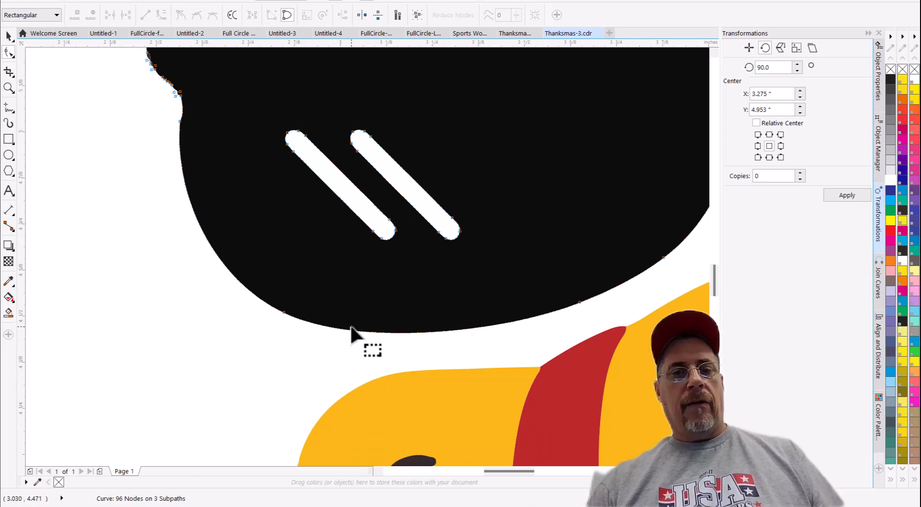
pyautogui.scroll(-4, 420, 298)
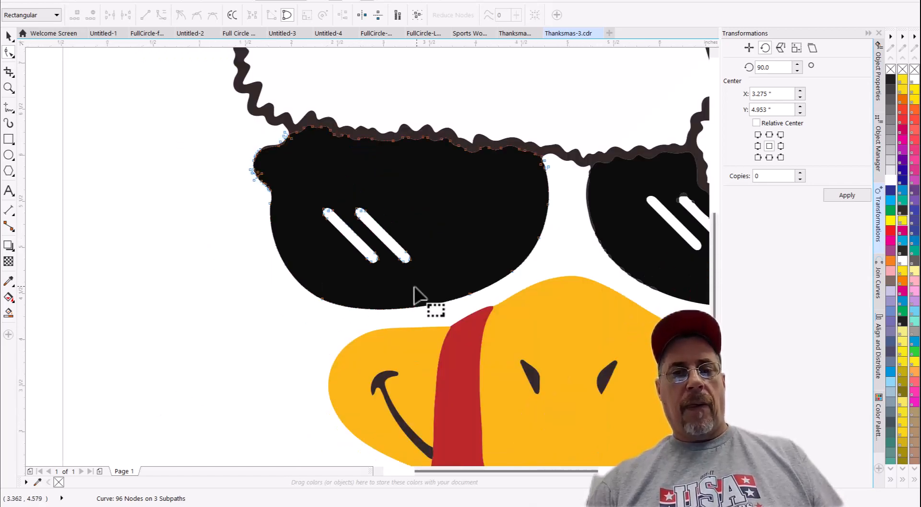
pyautogui.scroll(3, 561, 276)
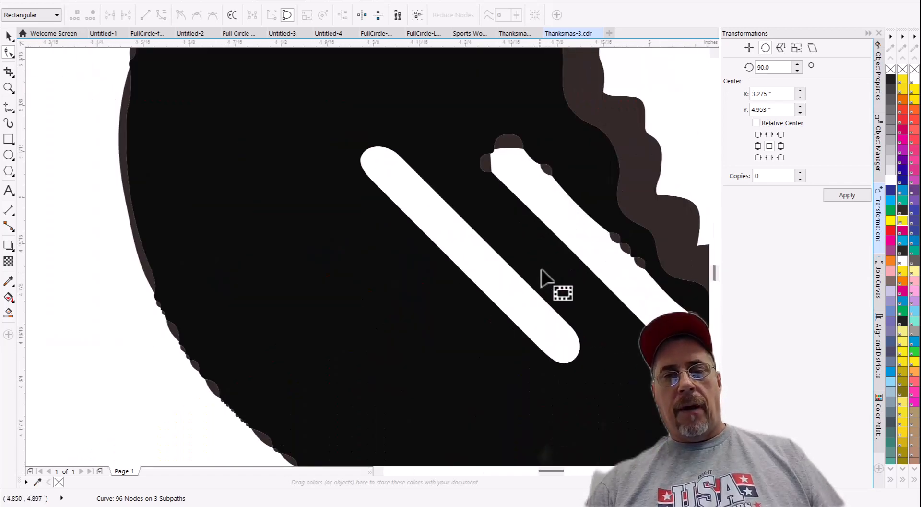
pyautogui.scroll(1, 331, 319)
pyautogui.scroll(-2, 305, 325)
pyautogui.scroll(3, 288, 329)
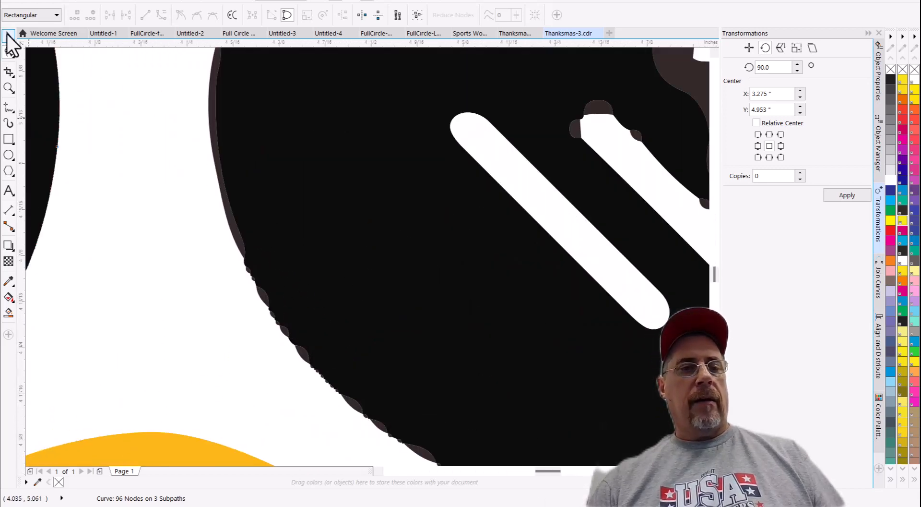
pyautogui.click(7, 35)
pyautogui.click(213, 130)
pyautogui.press('Delete')
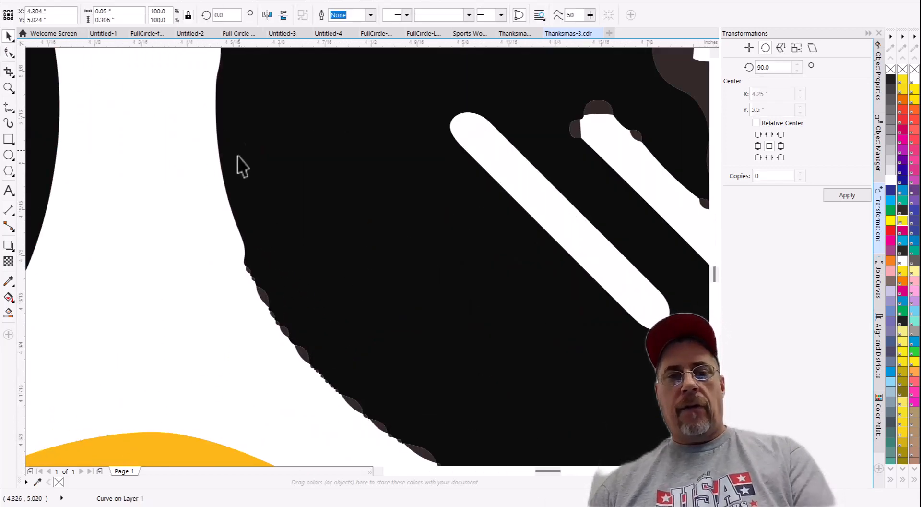
# - Delete the small dark brown slivers along the lower inner curve of the right lens
pyautogui.moveTo(200, 244); pyautogui.dragTo(402, 435)
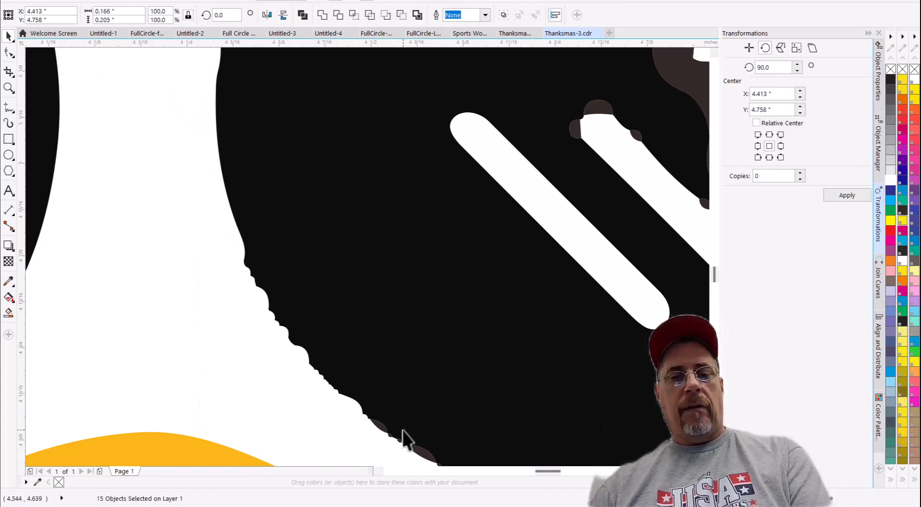
pyautogui.press('Delete')
pyautogui.scroll(-3, 348, 355)
pyautogui.scroll(2, 339, 322)
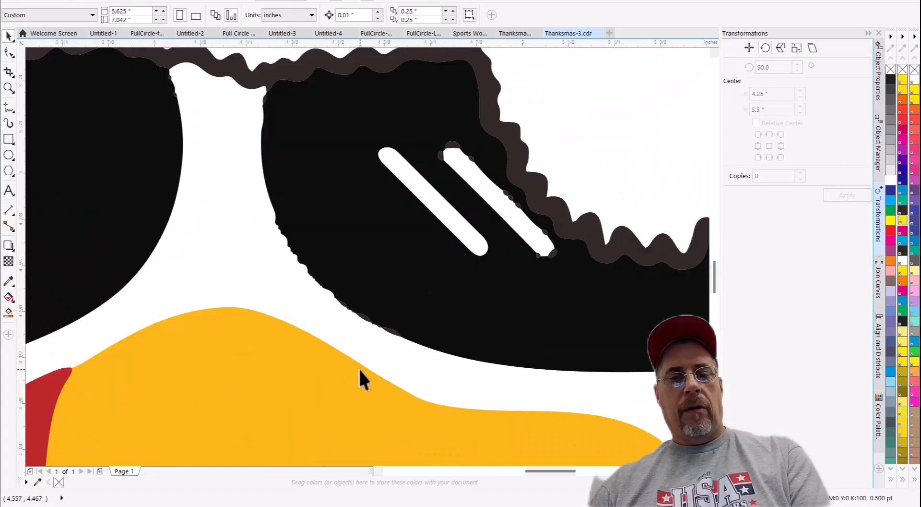
pyautogui.moveTo(307, 289); pyautogui.dragTo(410, 349)
pyautogui.press('Delete')
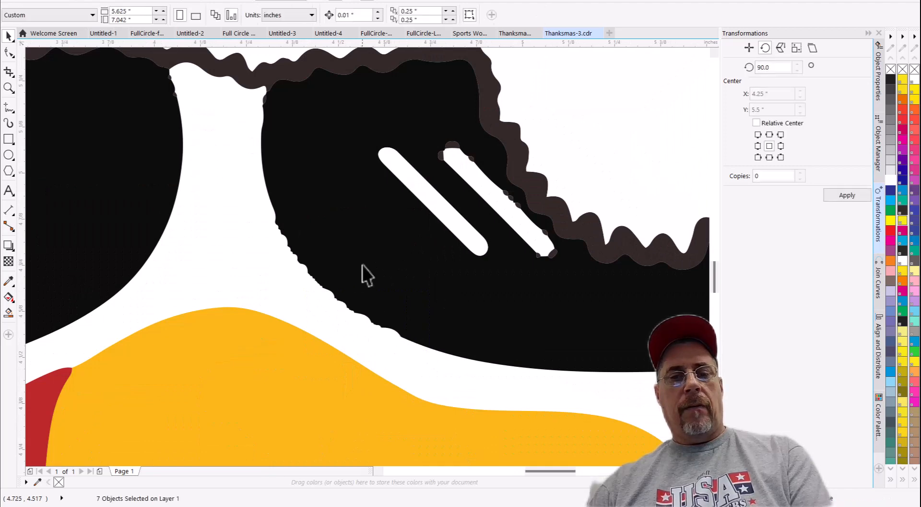
# - Smooth the right lens's lower inner curve by deleting its jagged nodes, the remaining bump and the corner node
pyautogui.click(338, 249)
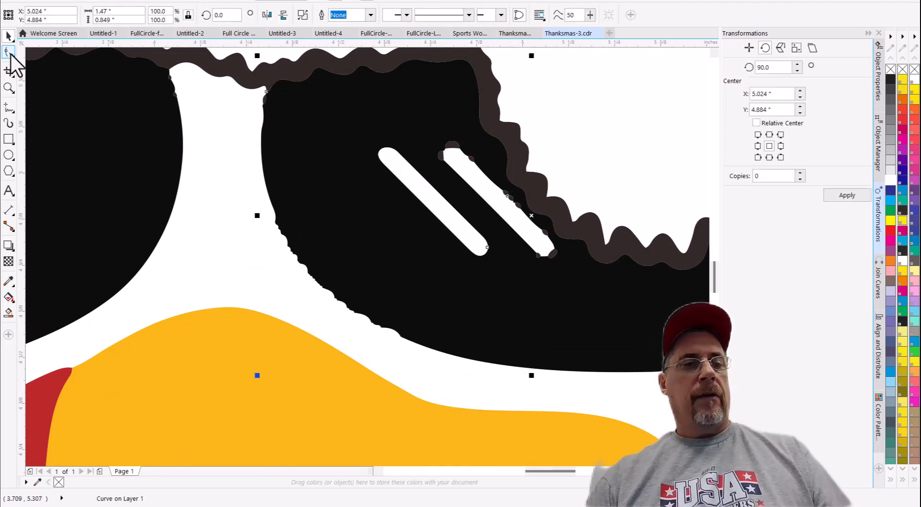
pyautogui.click(9, 51)
pyautogui.moveTo(254, 216); pyautogui.dragTo(355, 325)
pyautogui.press('Delete')
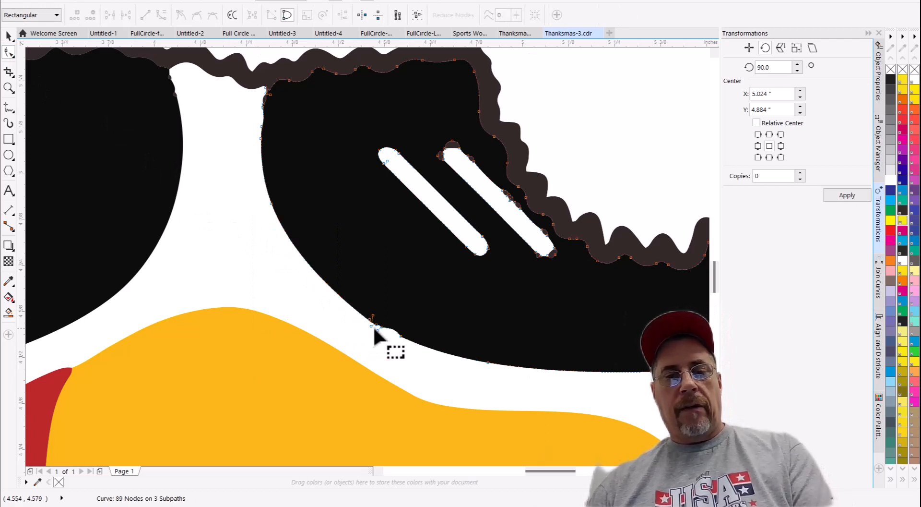
pyautogui.moveTo(417, 315); pyautogui.dragTo(373, 343)
pyautogui.press('Delete')
pyautogui.press('Delete')
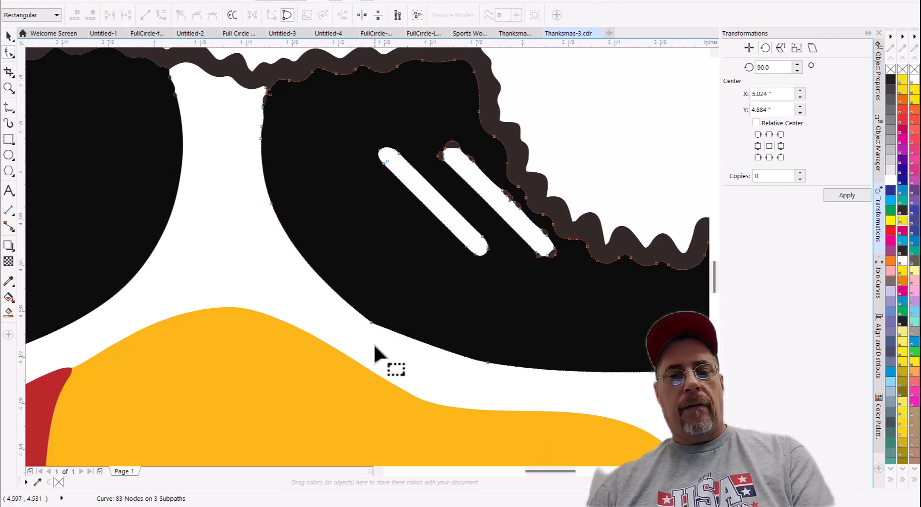
pyautogui.click(371, 322)
pyautogui.press('Delete')
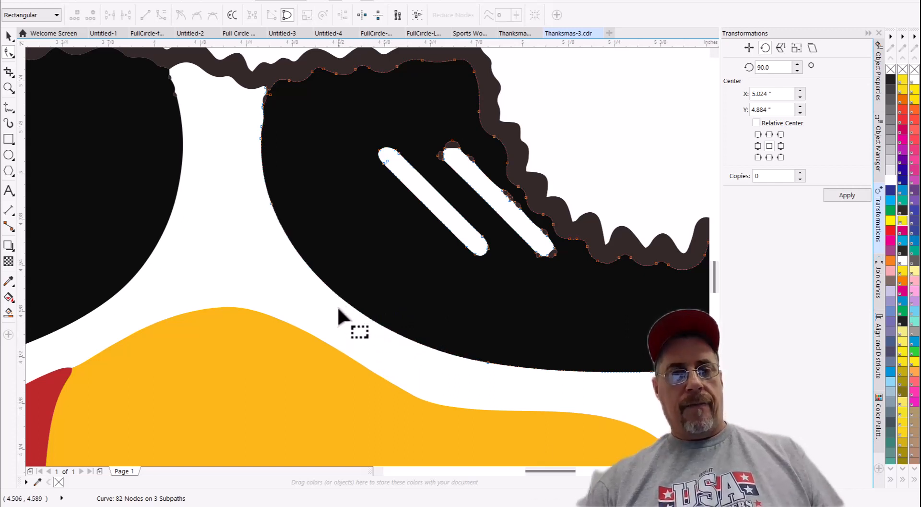
# - Examine the cleaned-up lenses, the STRUTTIN' OUR STUFFIN' lettering and the whole design, and deselect the lens
pyautogui.scroll(-1, 342, 302)
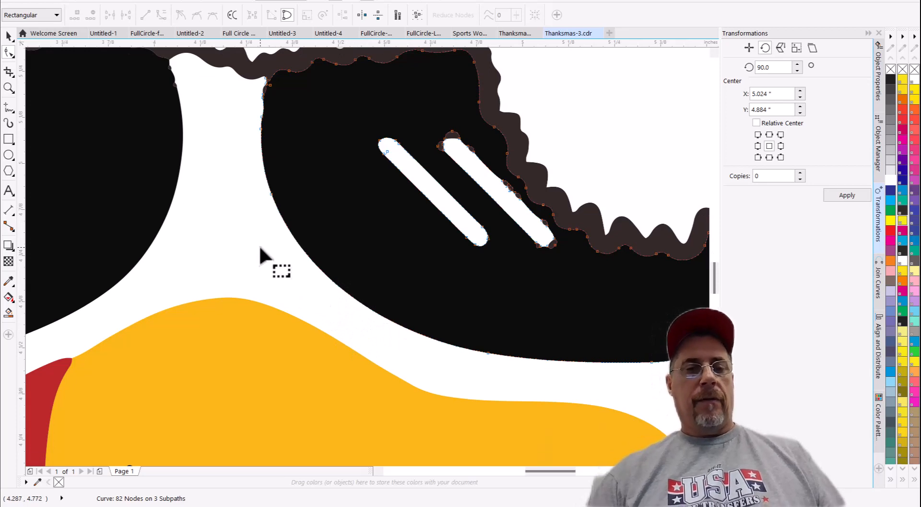
pyautogui.scroll(-3, 314, 269)
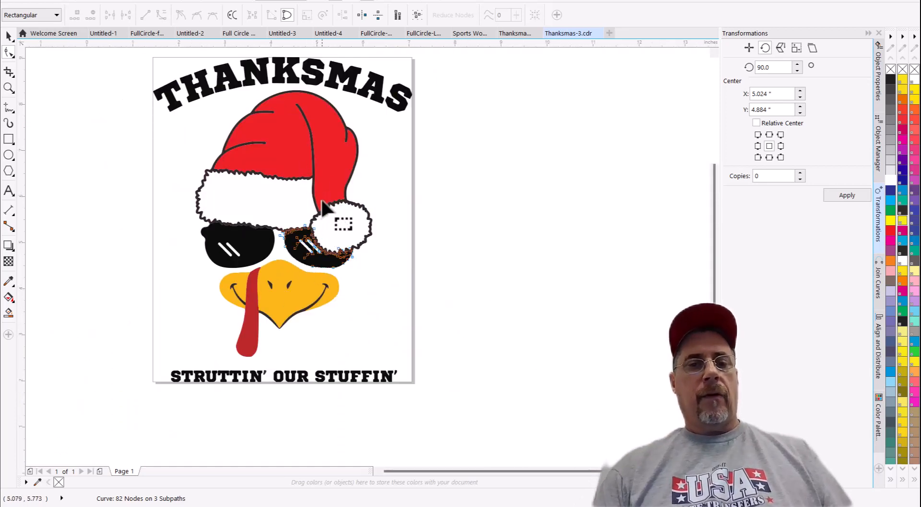
pyautogui.scroll(3, 230, 396)
pyautogui.scroll(1, 244, 366)
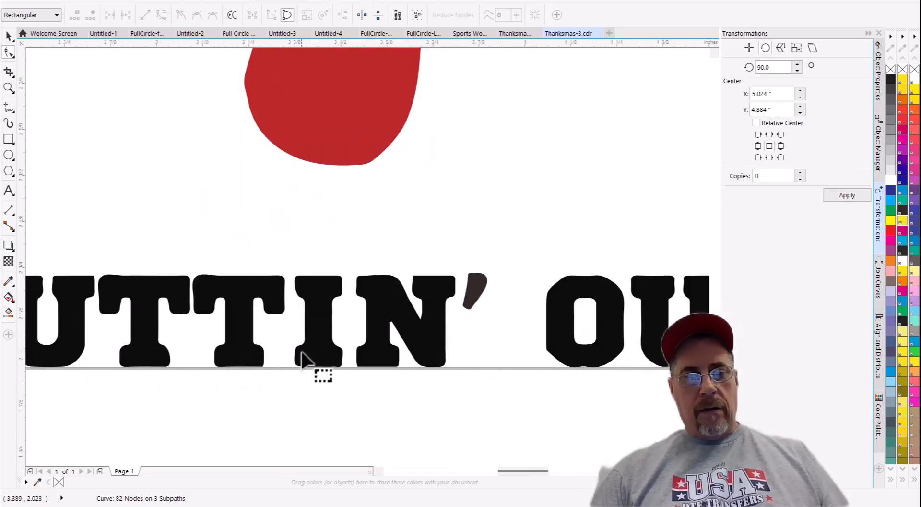
pyautogui.scroll(-1, 309, 366)
pyautogui.scroll(-1, 343, 361)
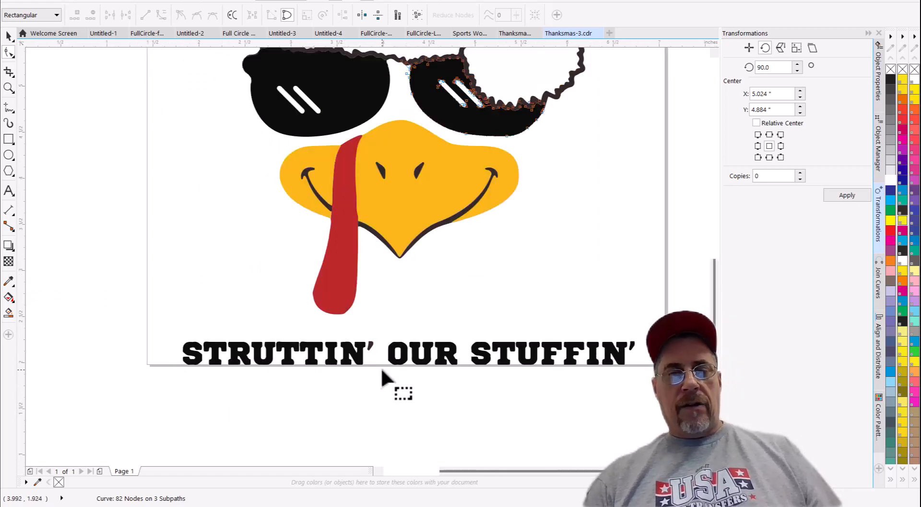
pyautogui.scroll(-1, 332, 361)
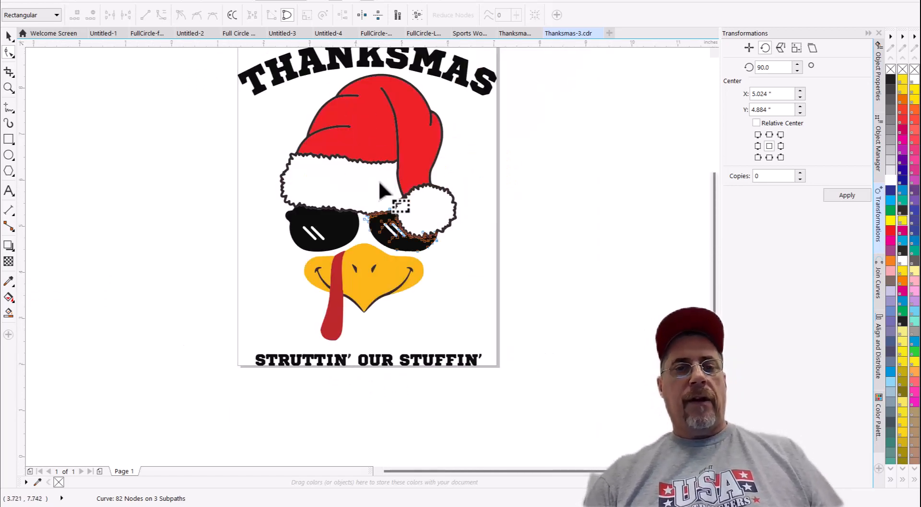
pyautogui.scroll(-1, 391, 214)
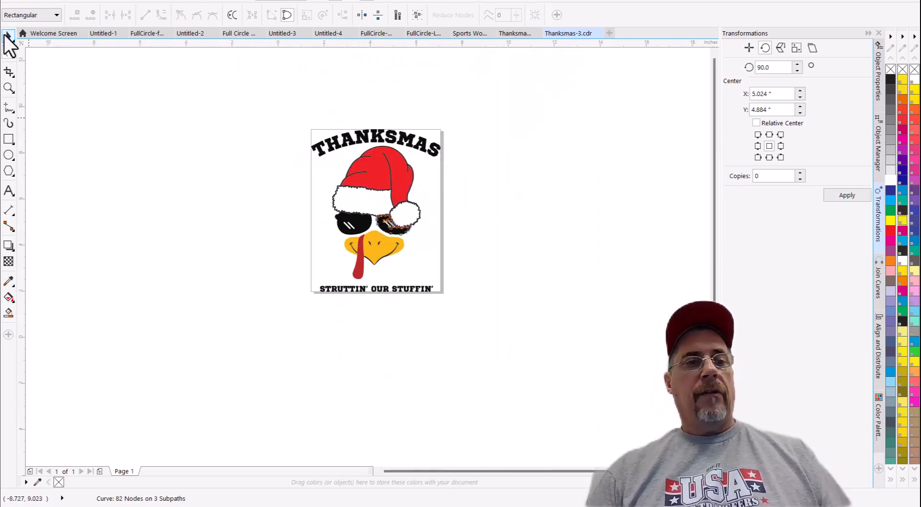
pyautogui.click(6, 37)
pyautogui.click(469, 222)
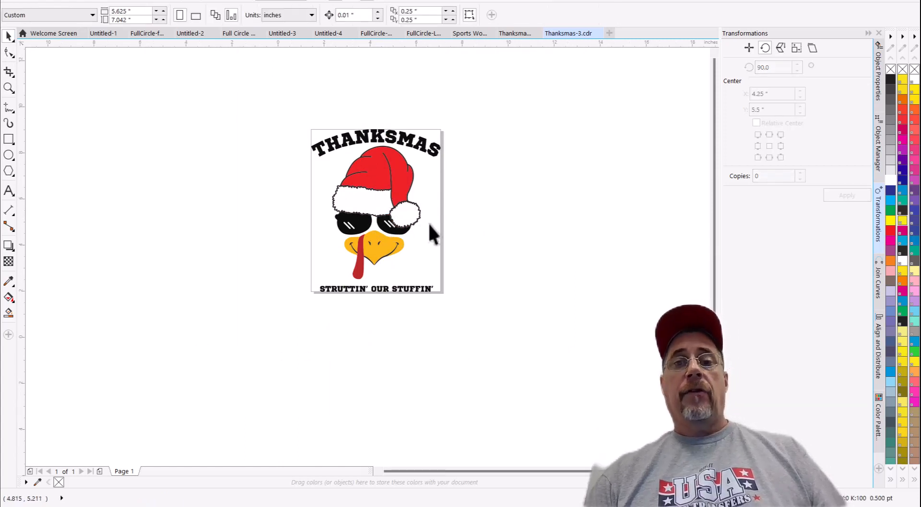